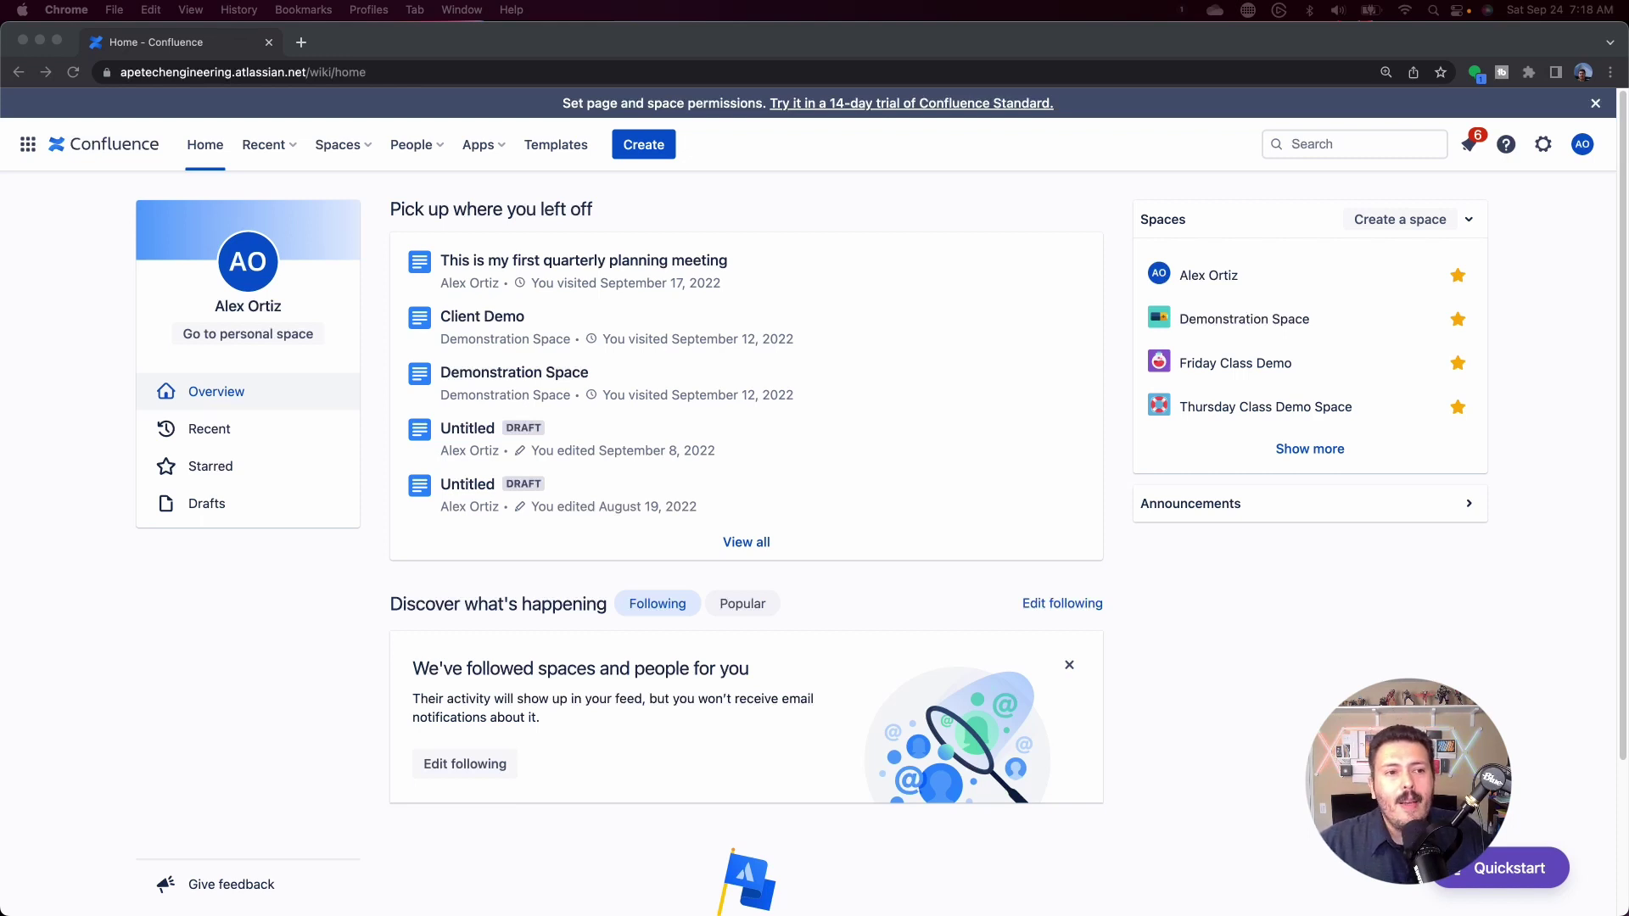
# Step: Open the Confluence Spaces menu showing the four starred spaces and the create-space option
pyautogui.click(341, 146)
pyautogui.click(341, 146)
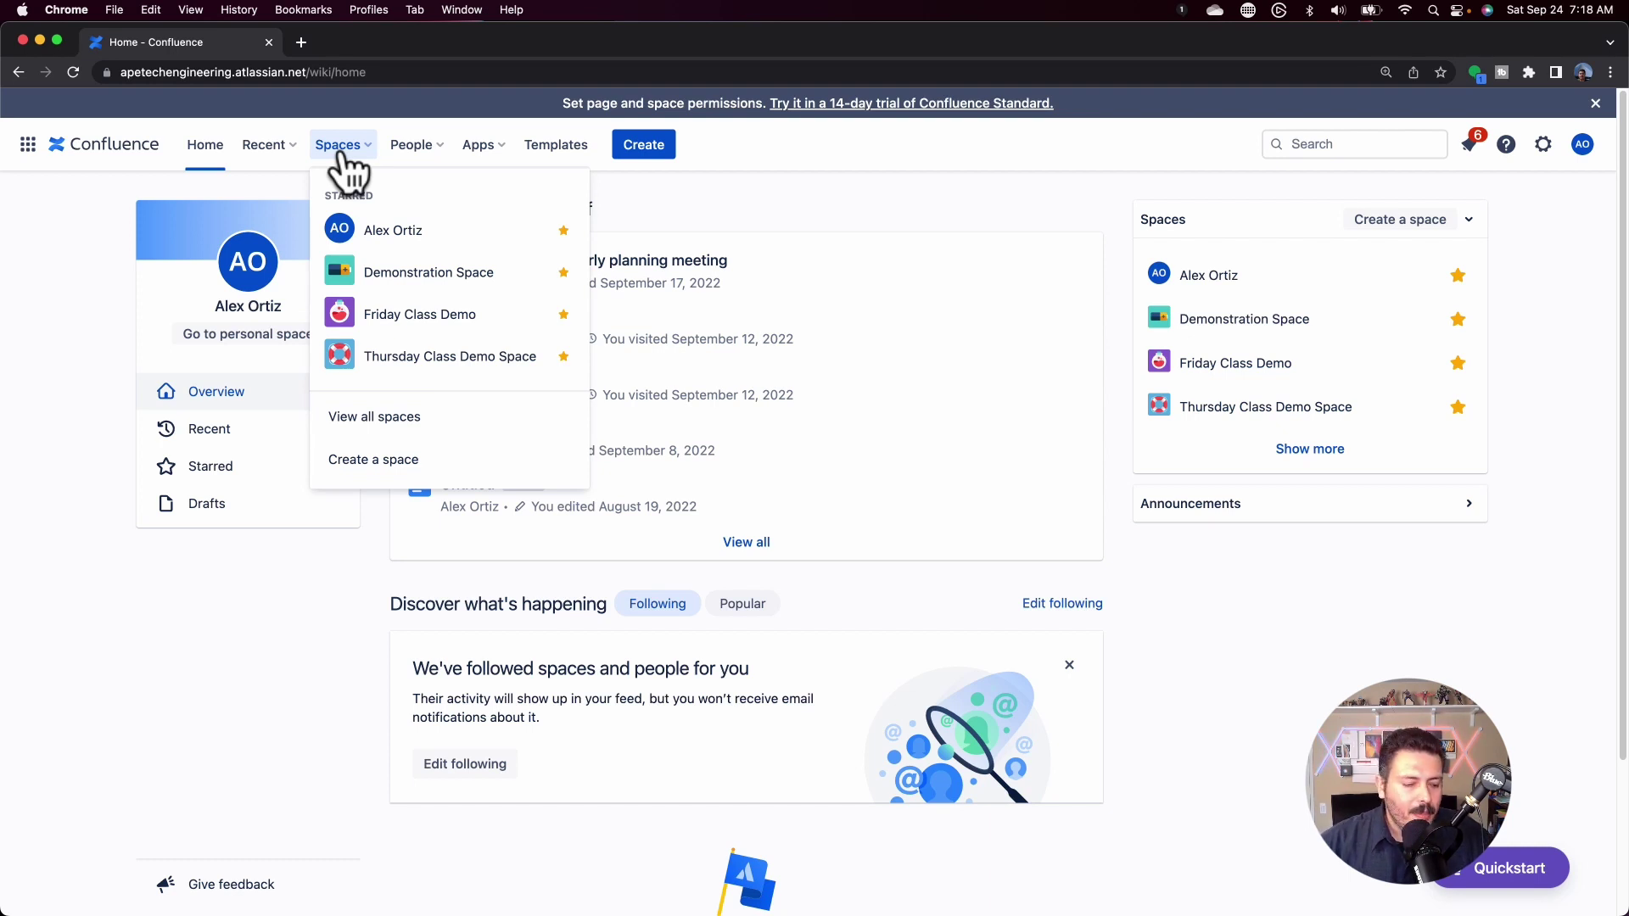
# Step: Start a new space of type Knowledge base and continue to its setup form
pyautogui.click(395, 465)
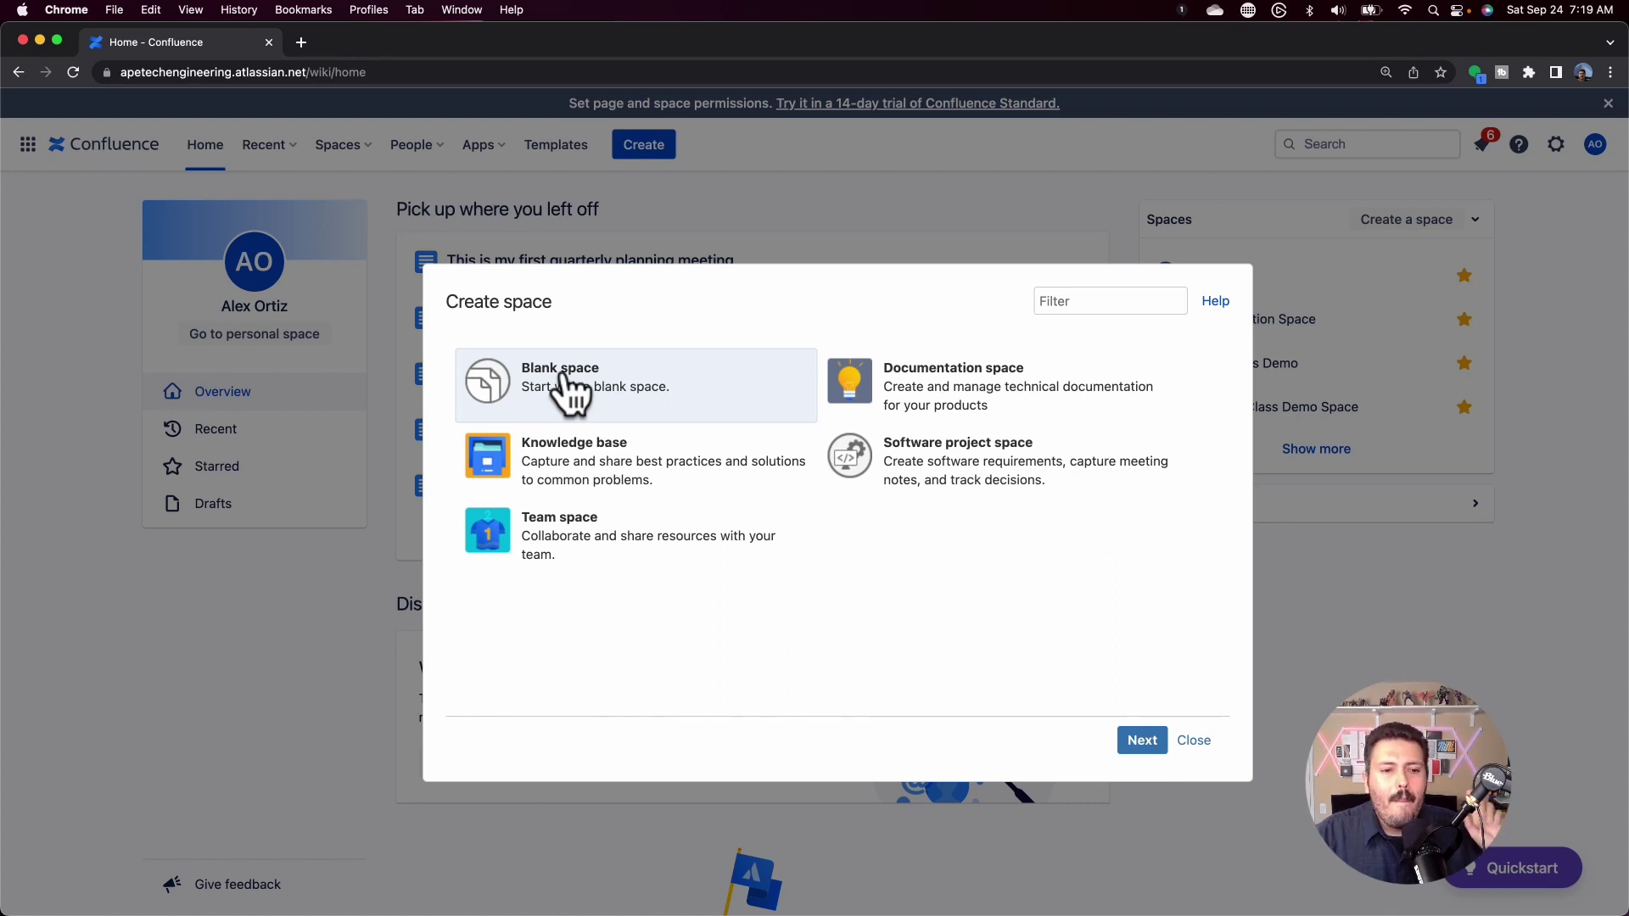
pyautogui.click(607, 475)
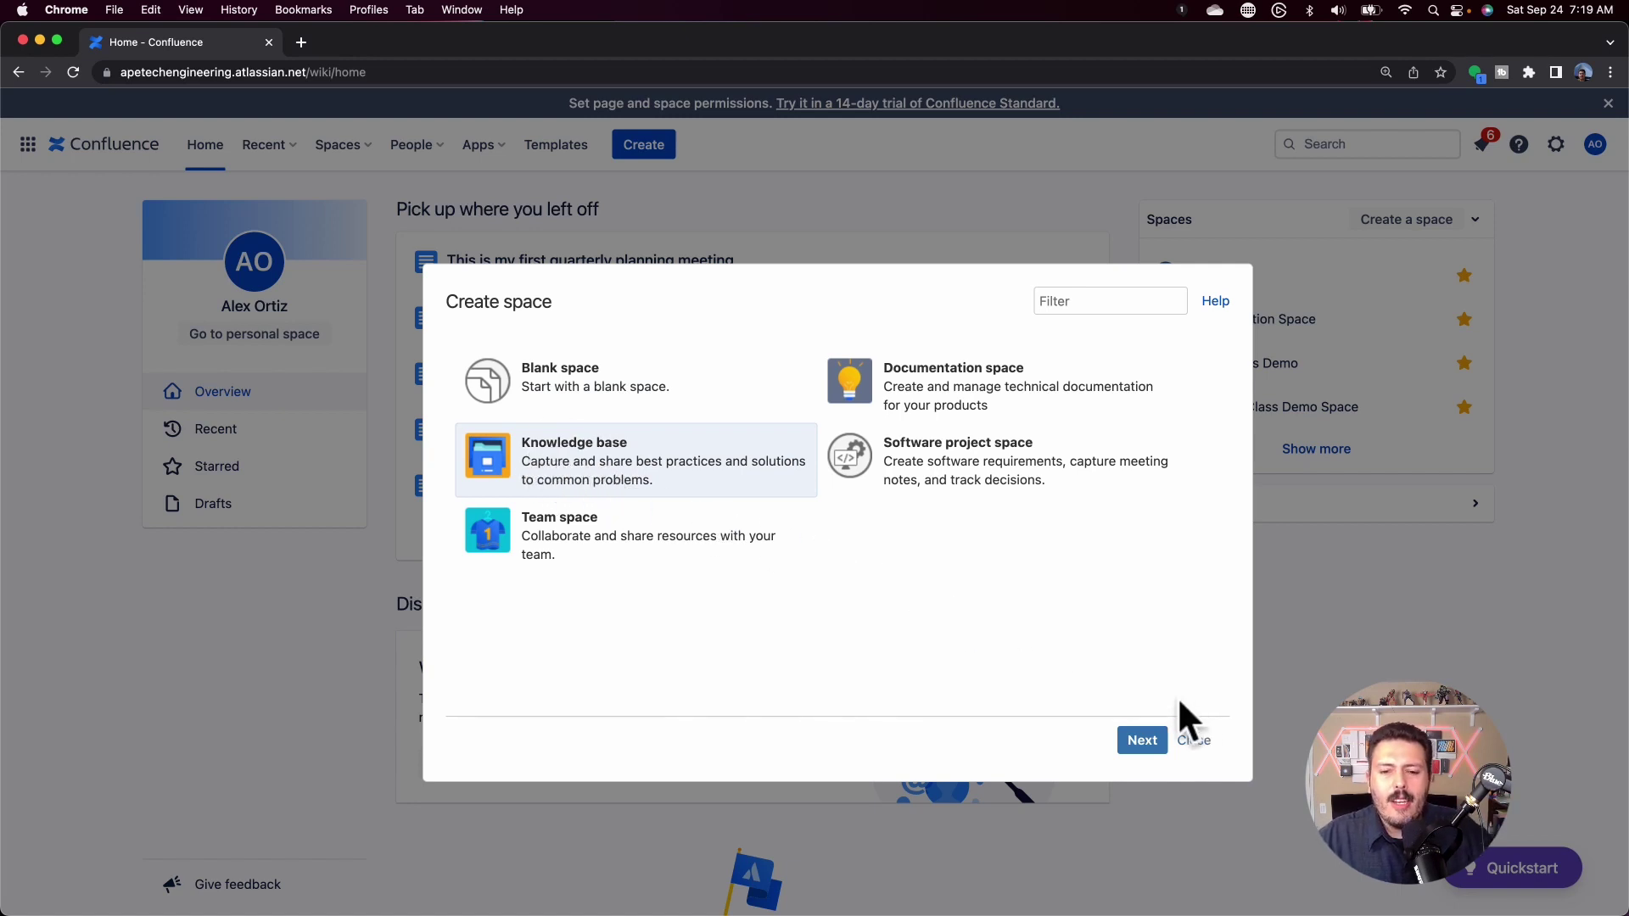
pyautogui.click(1143, 741)
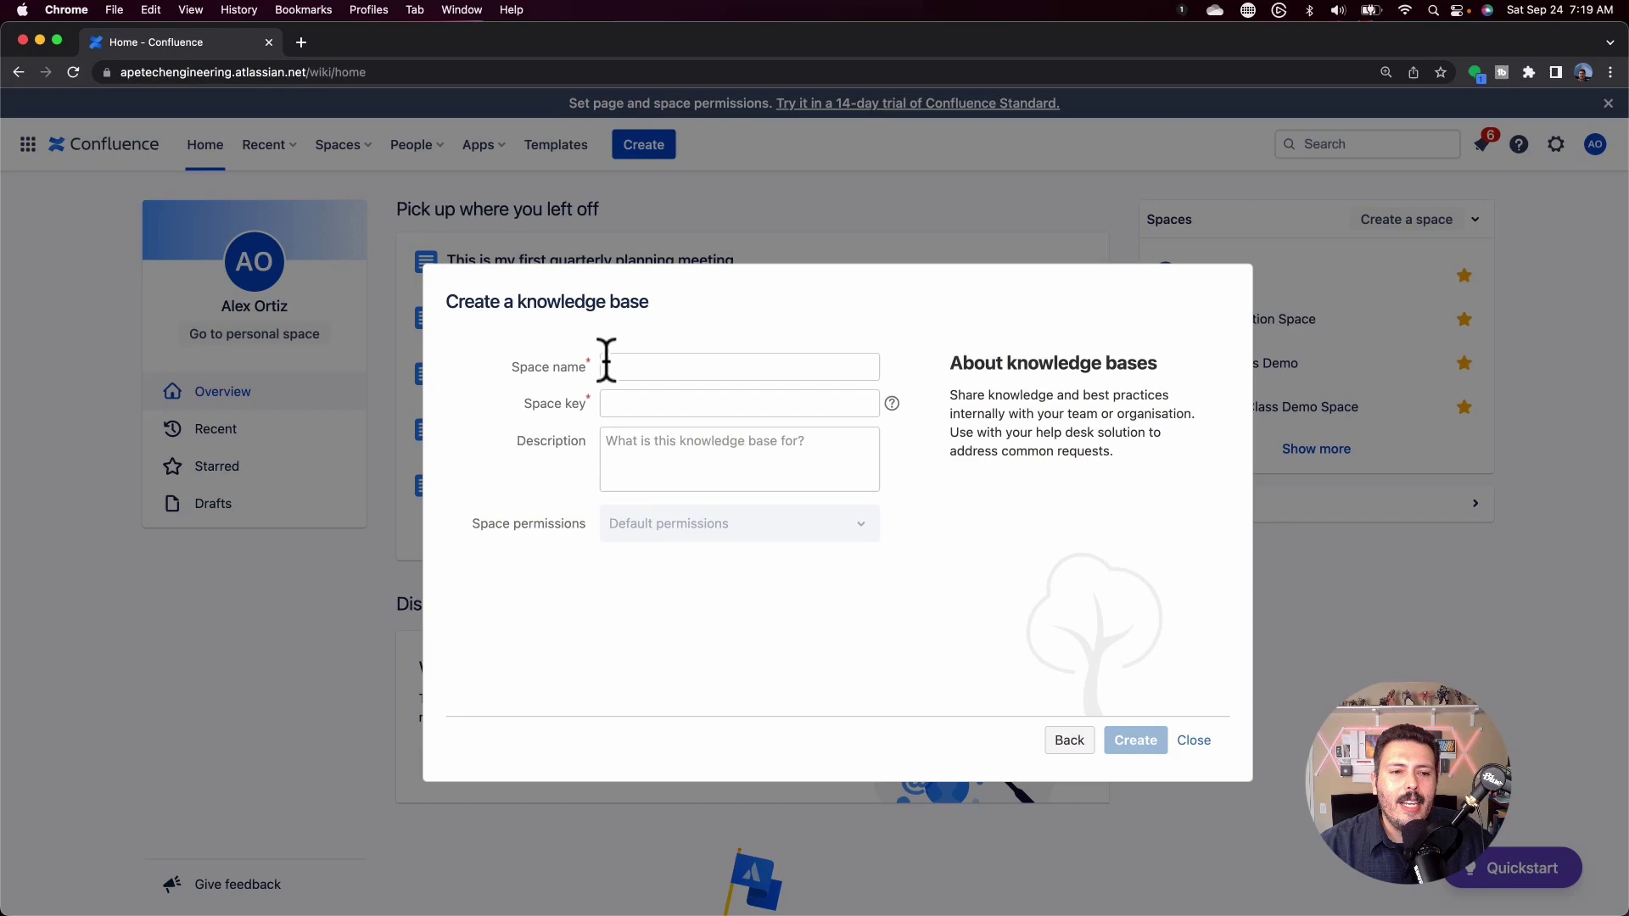
# Step: Name the knowledge base 'This is my first demo space' and replace its key with DEMO
pyautogui.click(631, 363)
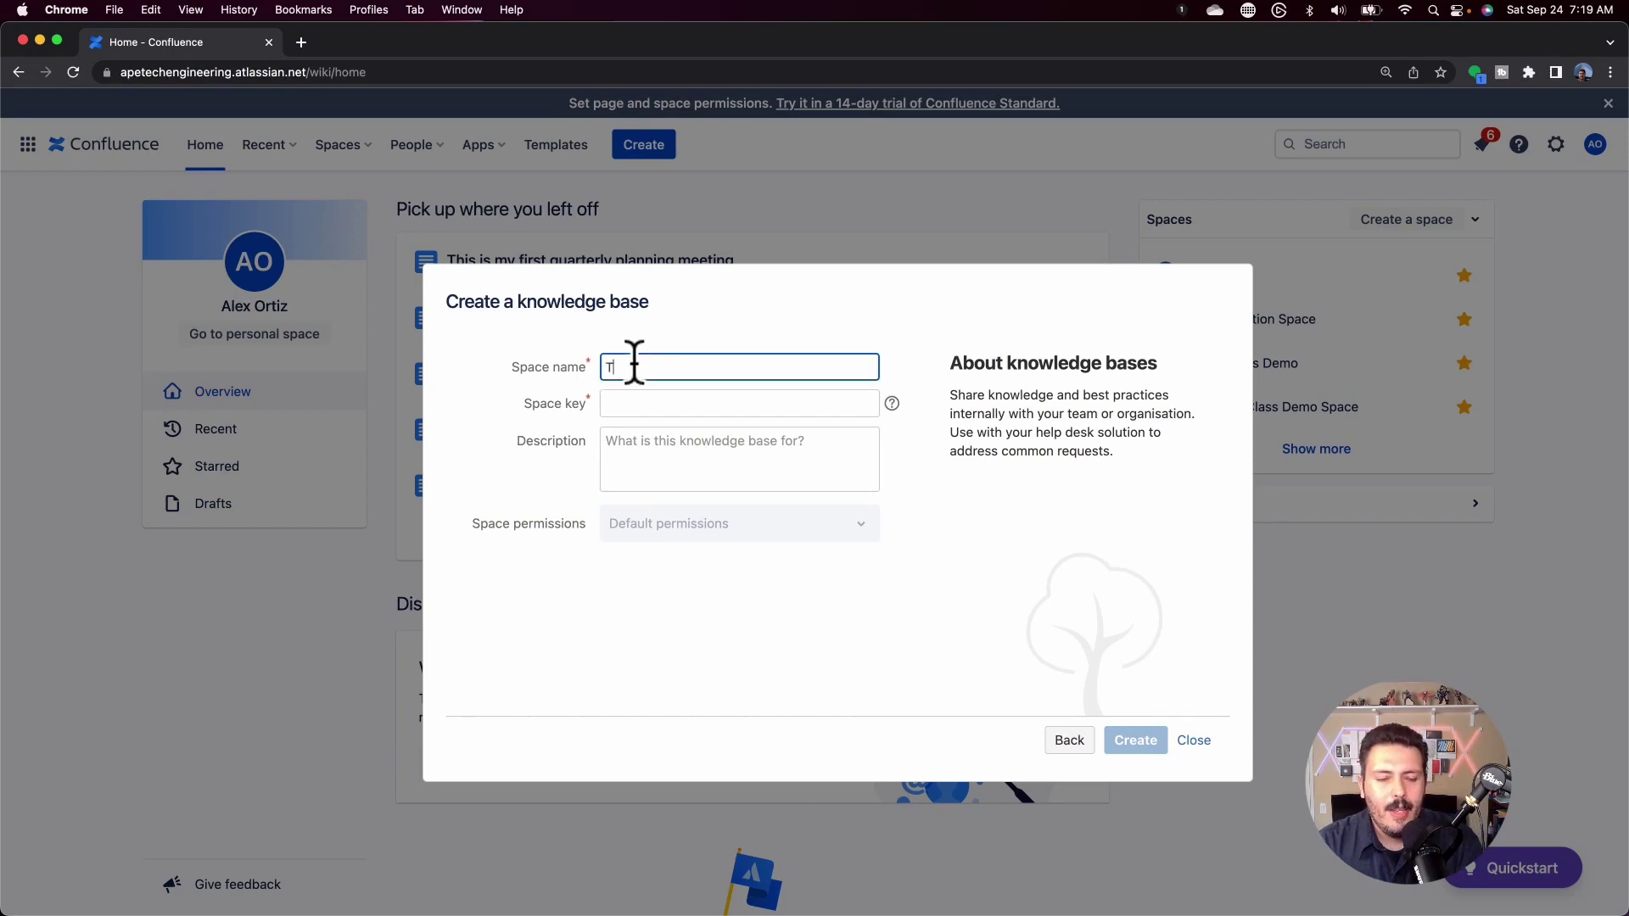
pyautogui.write('This is my first demo space')
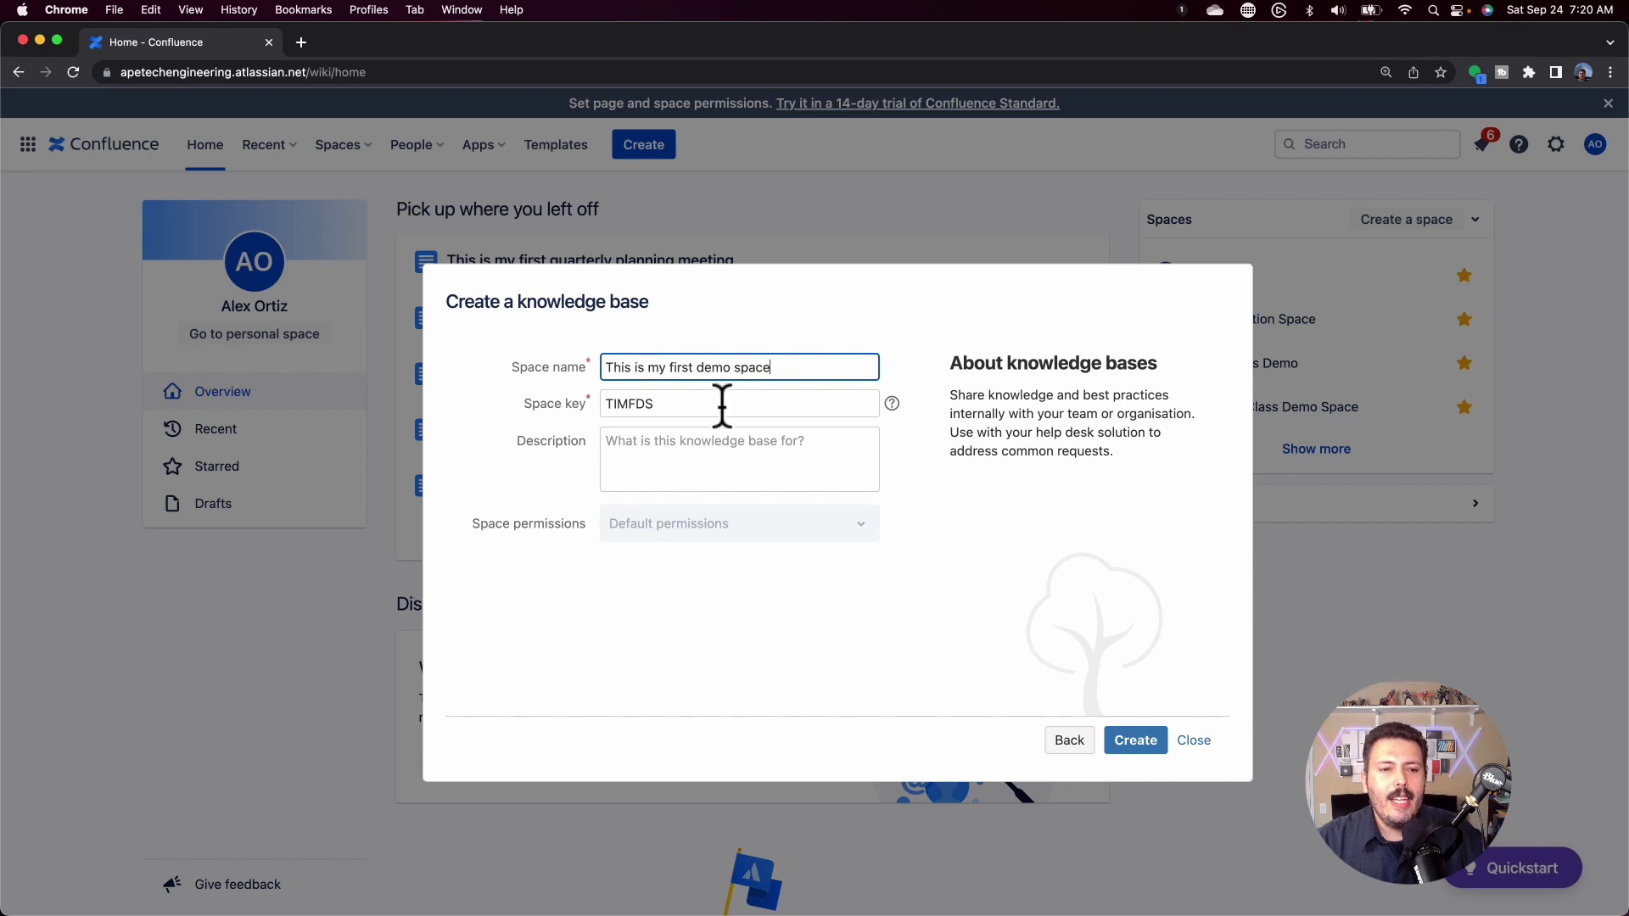
pyautogui.doubleClick(720, 404)
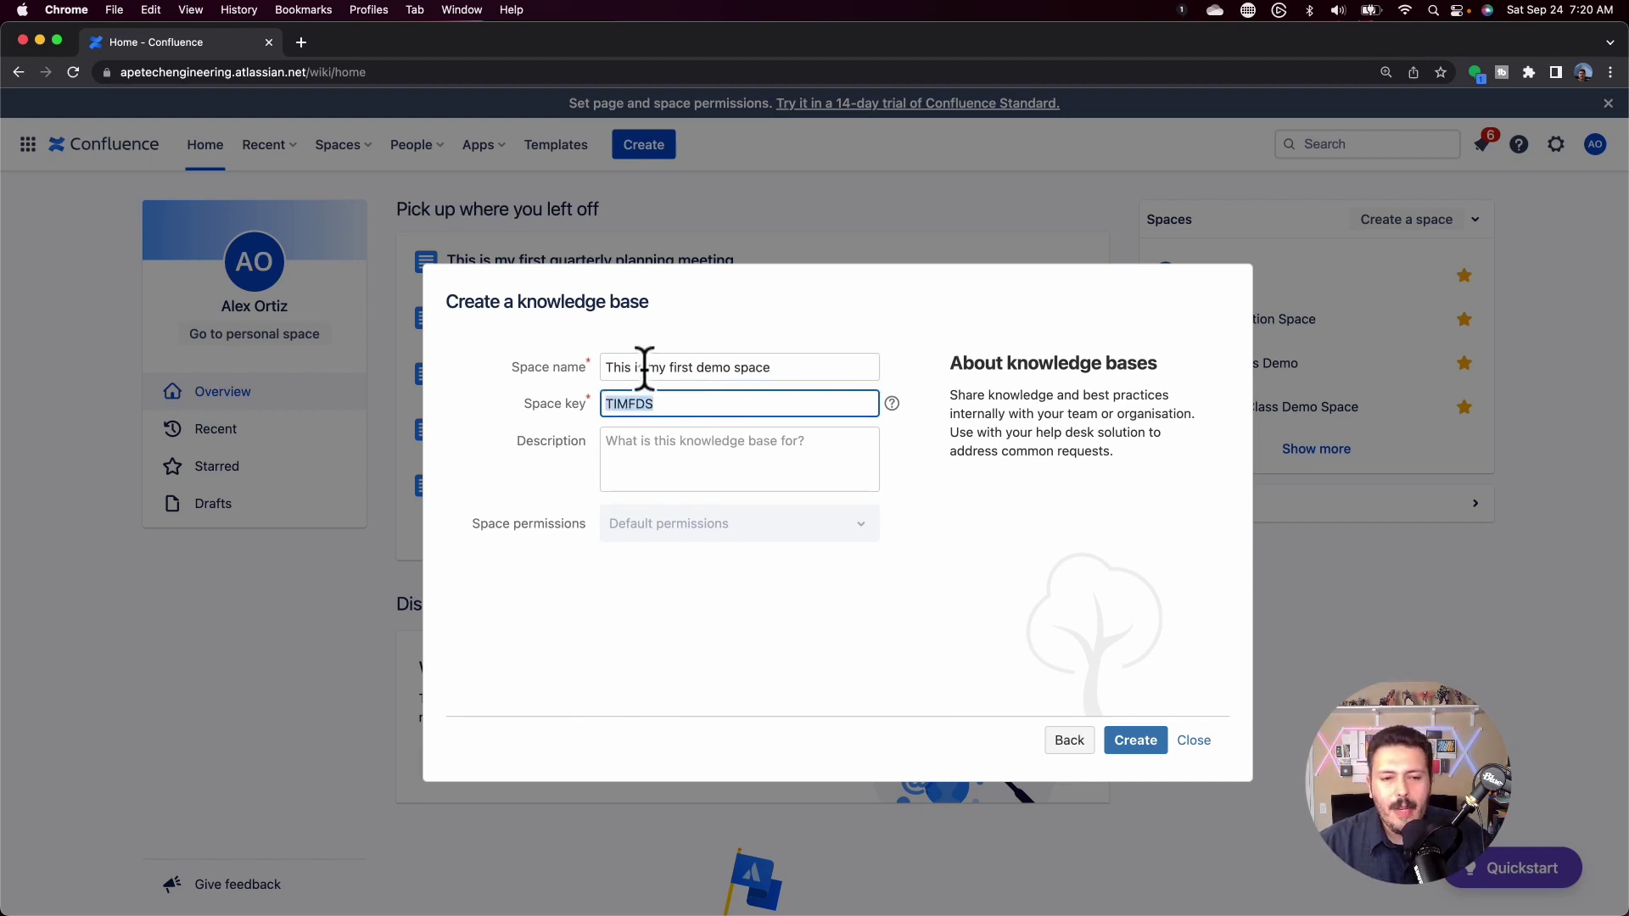
pyautogui.write('DEMO')
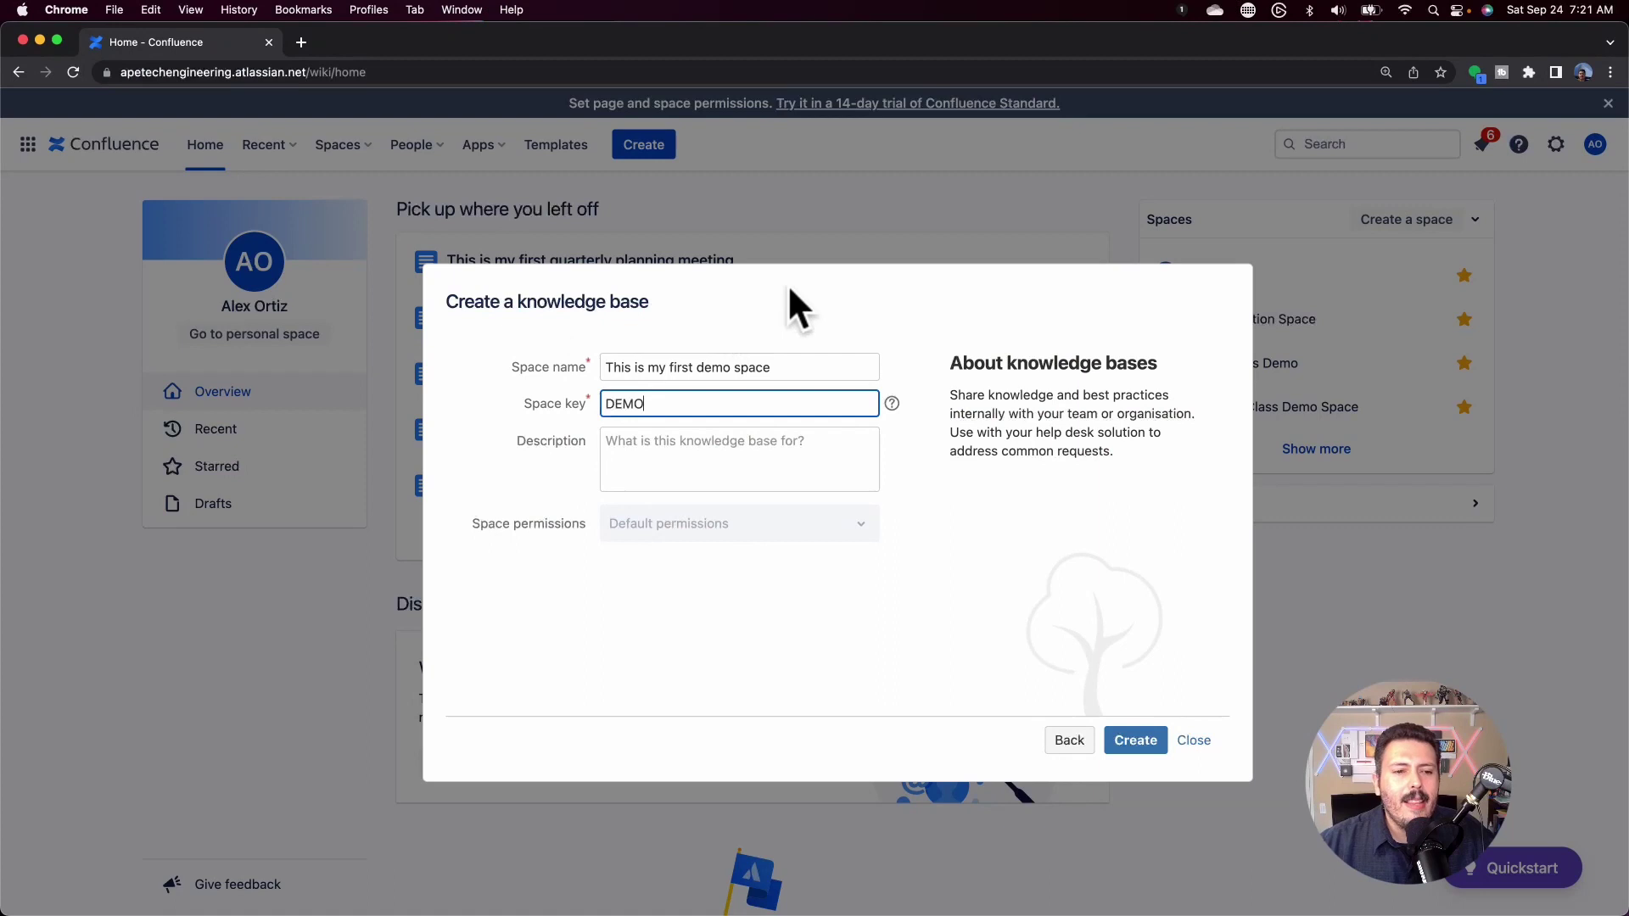
# Step: Create the 'This is my first demo space' knowledge base, opening its overview with sample articles
pyautogui.click(752, 465)
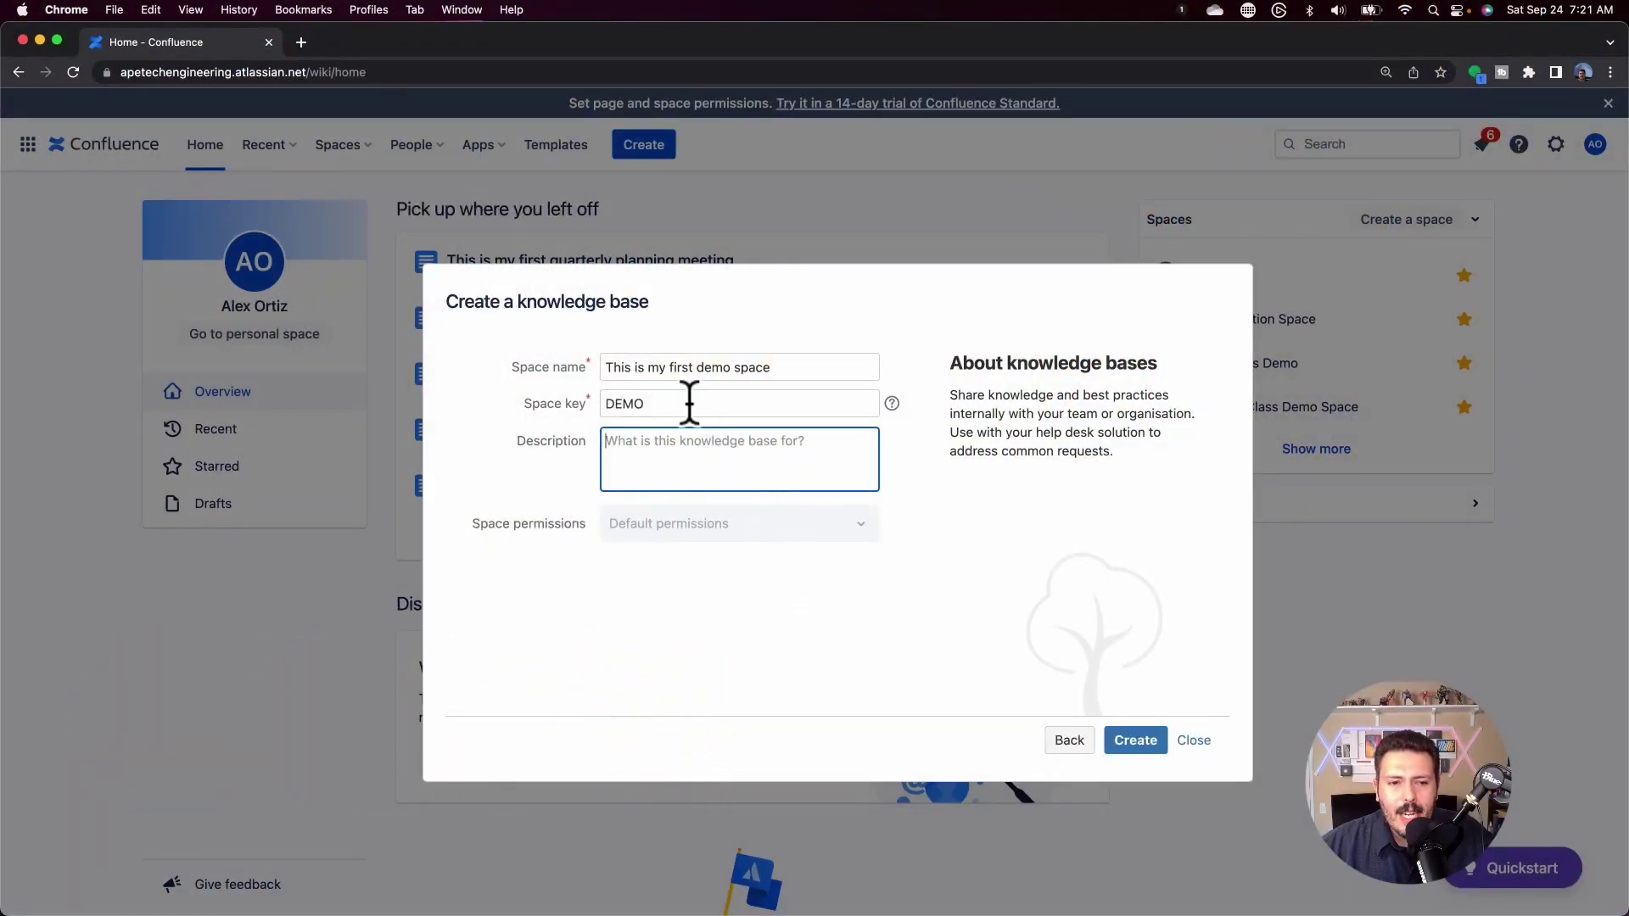
pyautogui.click(1130, 740)
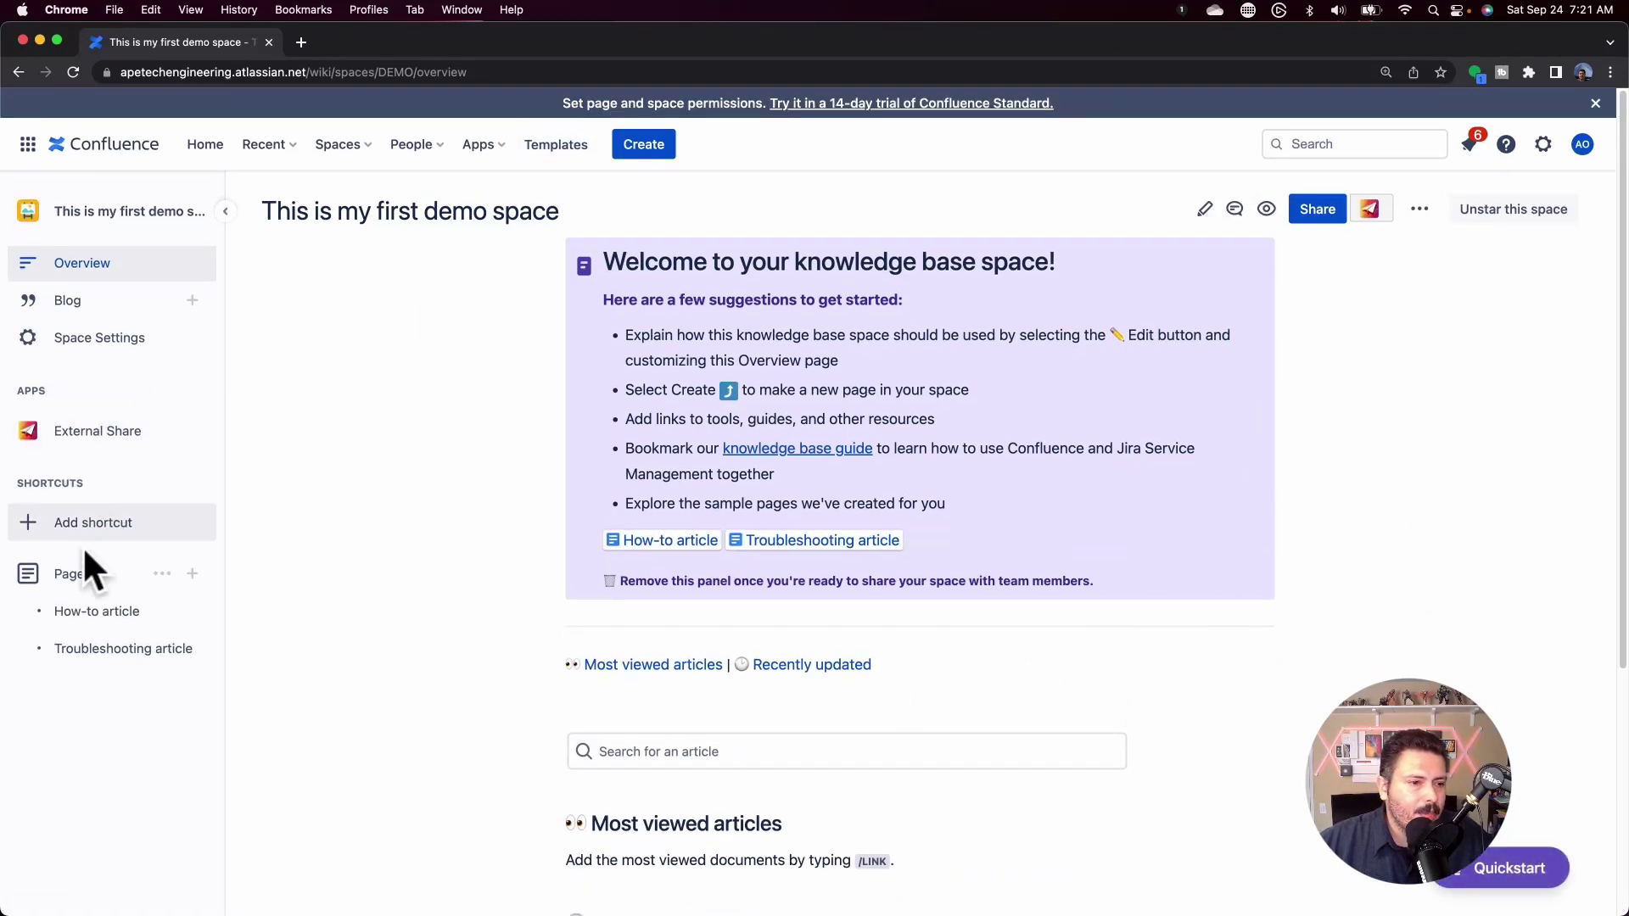
pyautogui.moveTo(81, 624)
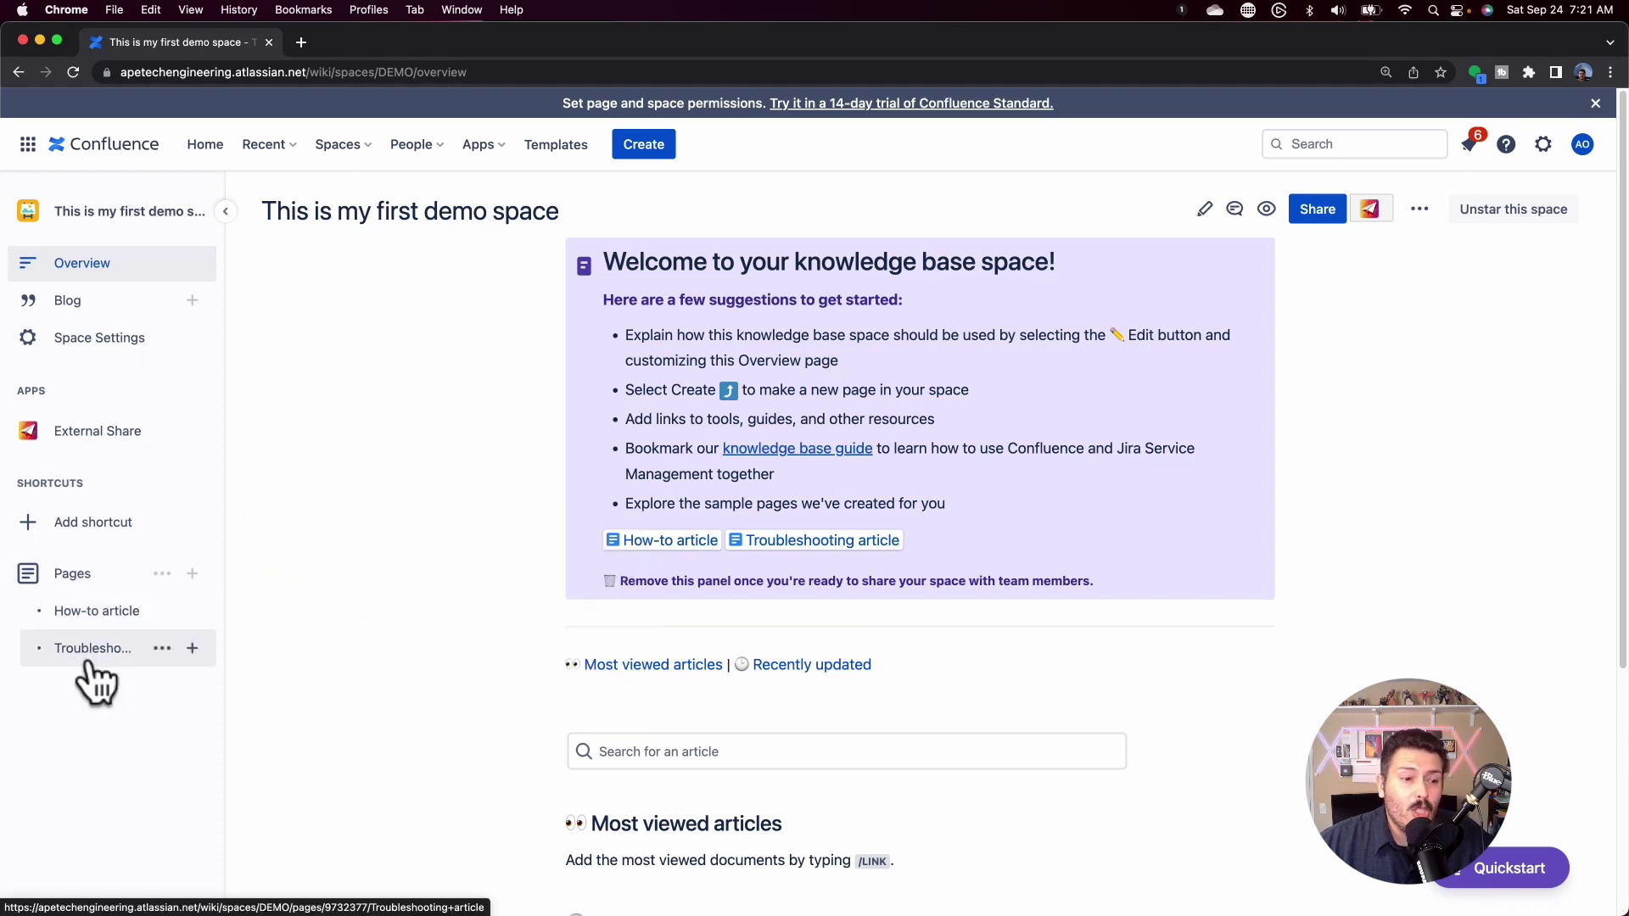
pyautogui.moveTo(87, 668)
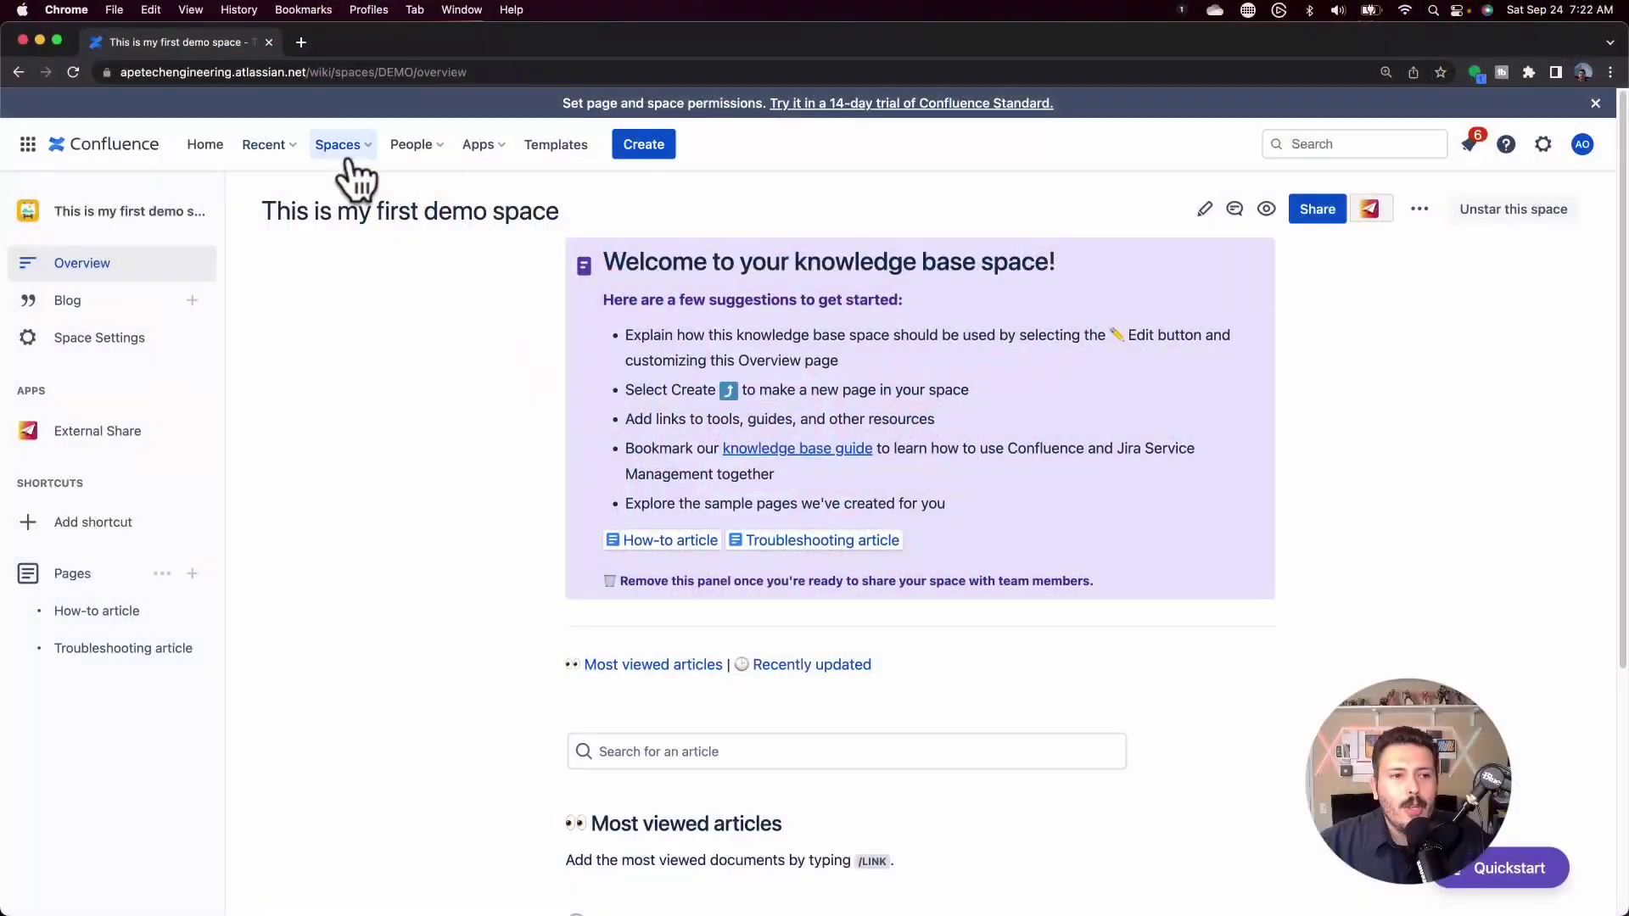
# Step: Start another new space of type Software project and continue to its form
pyautogui.click(349, 153)
pyautogui.click(394, 508)
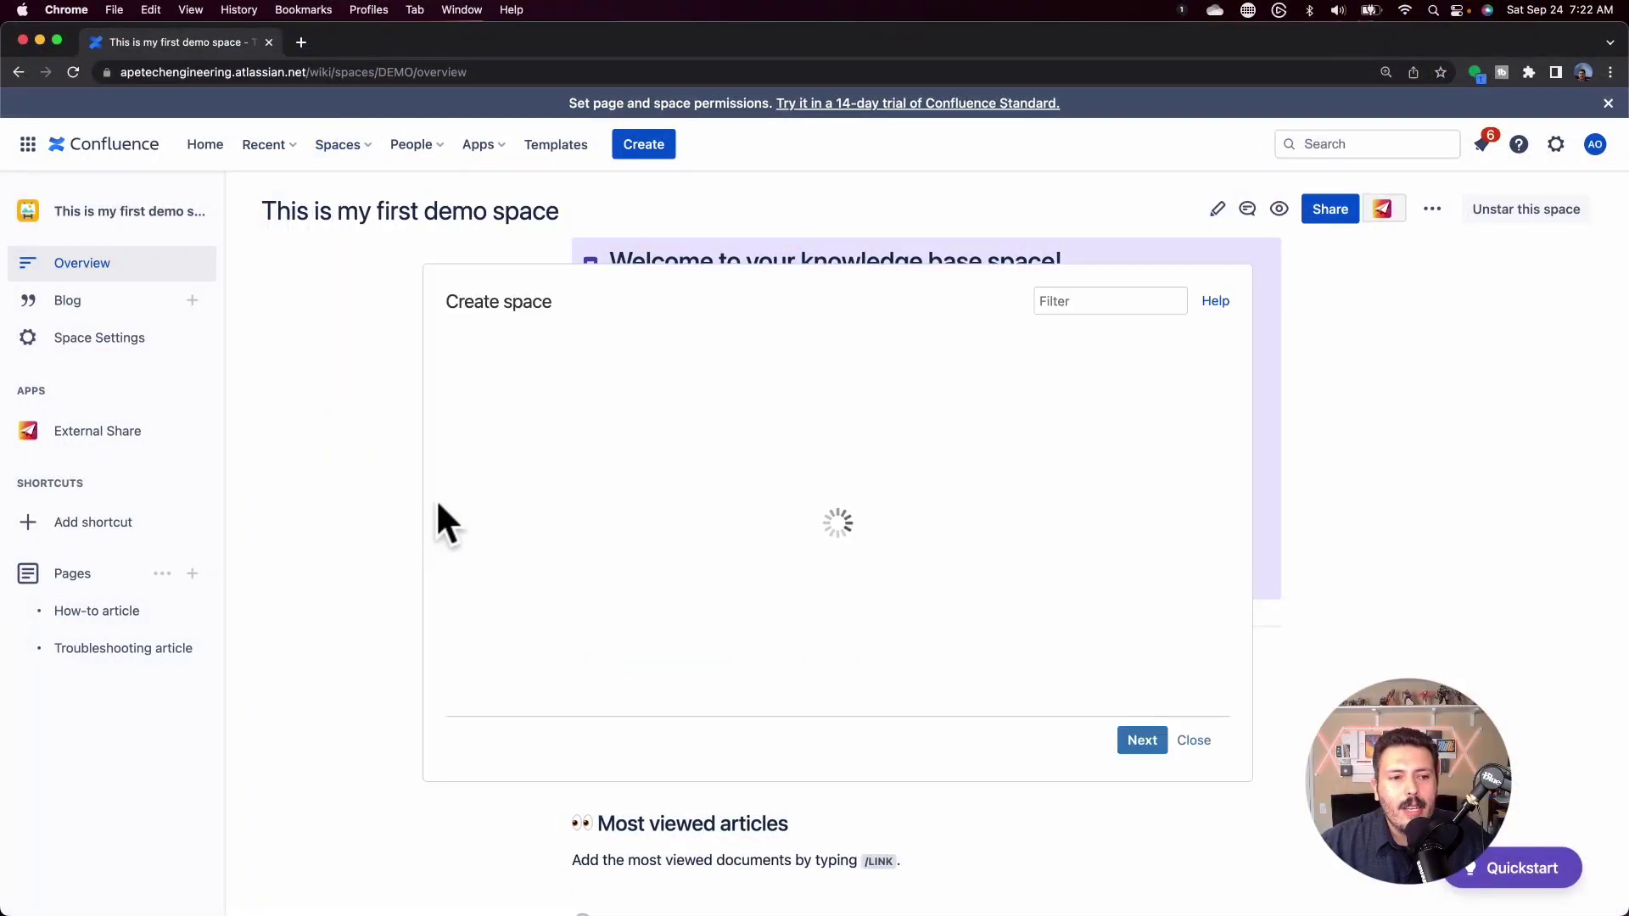
pyautogui.click(1018, 480)
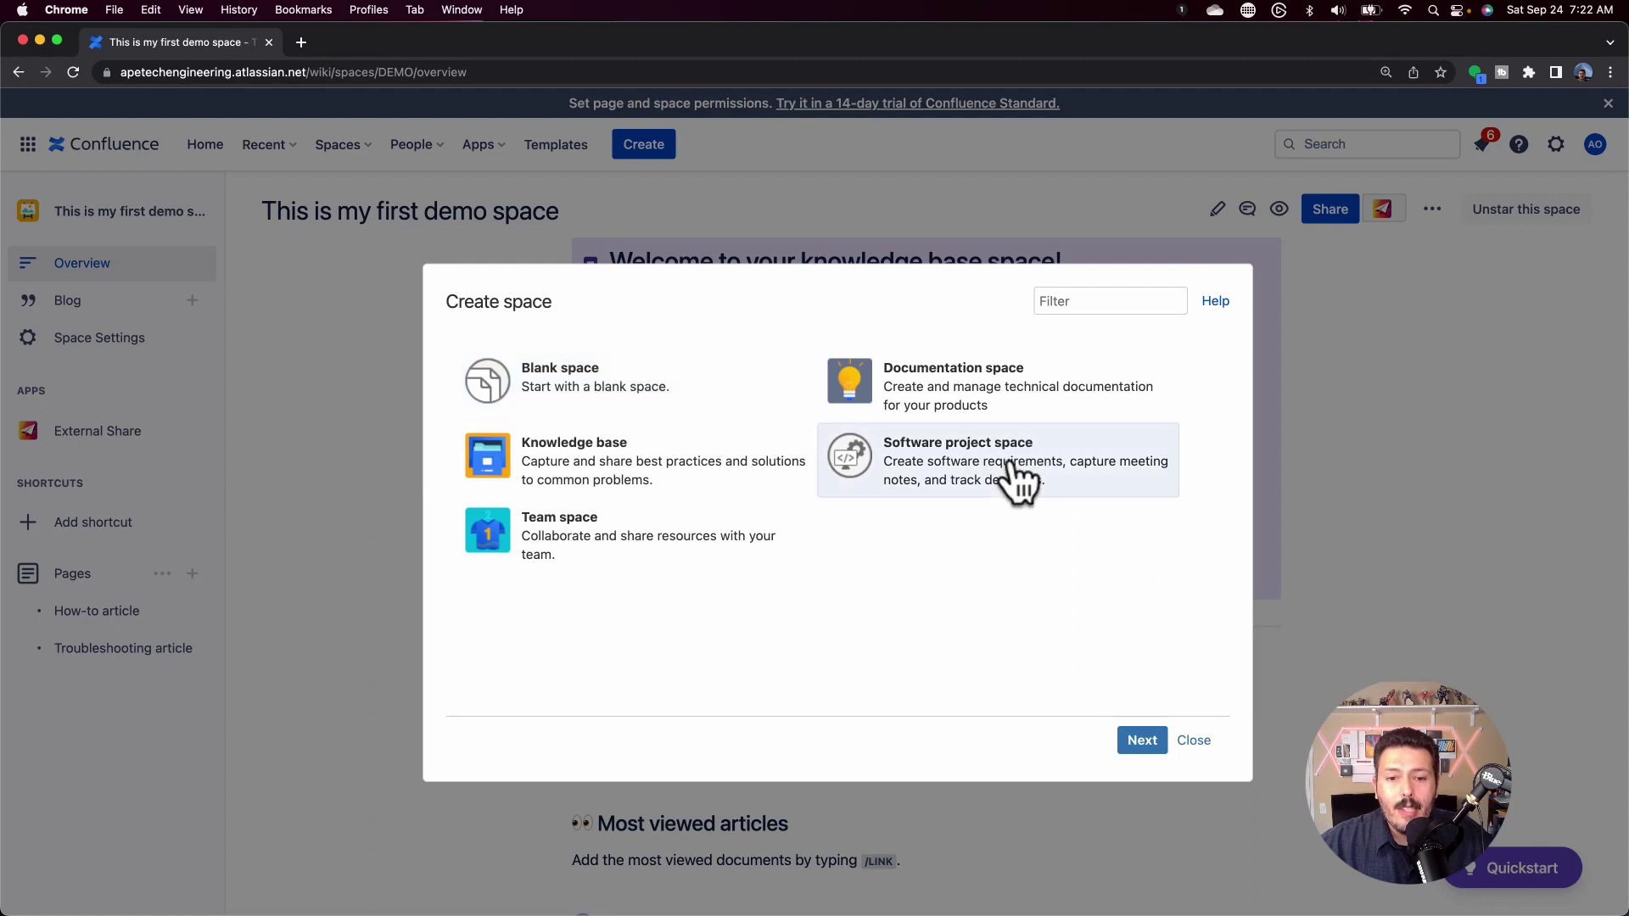
pyautogui.click(1148, 739)
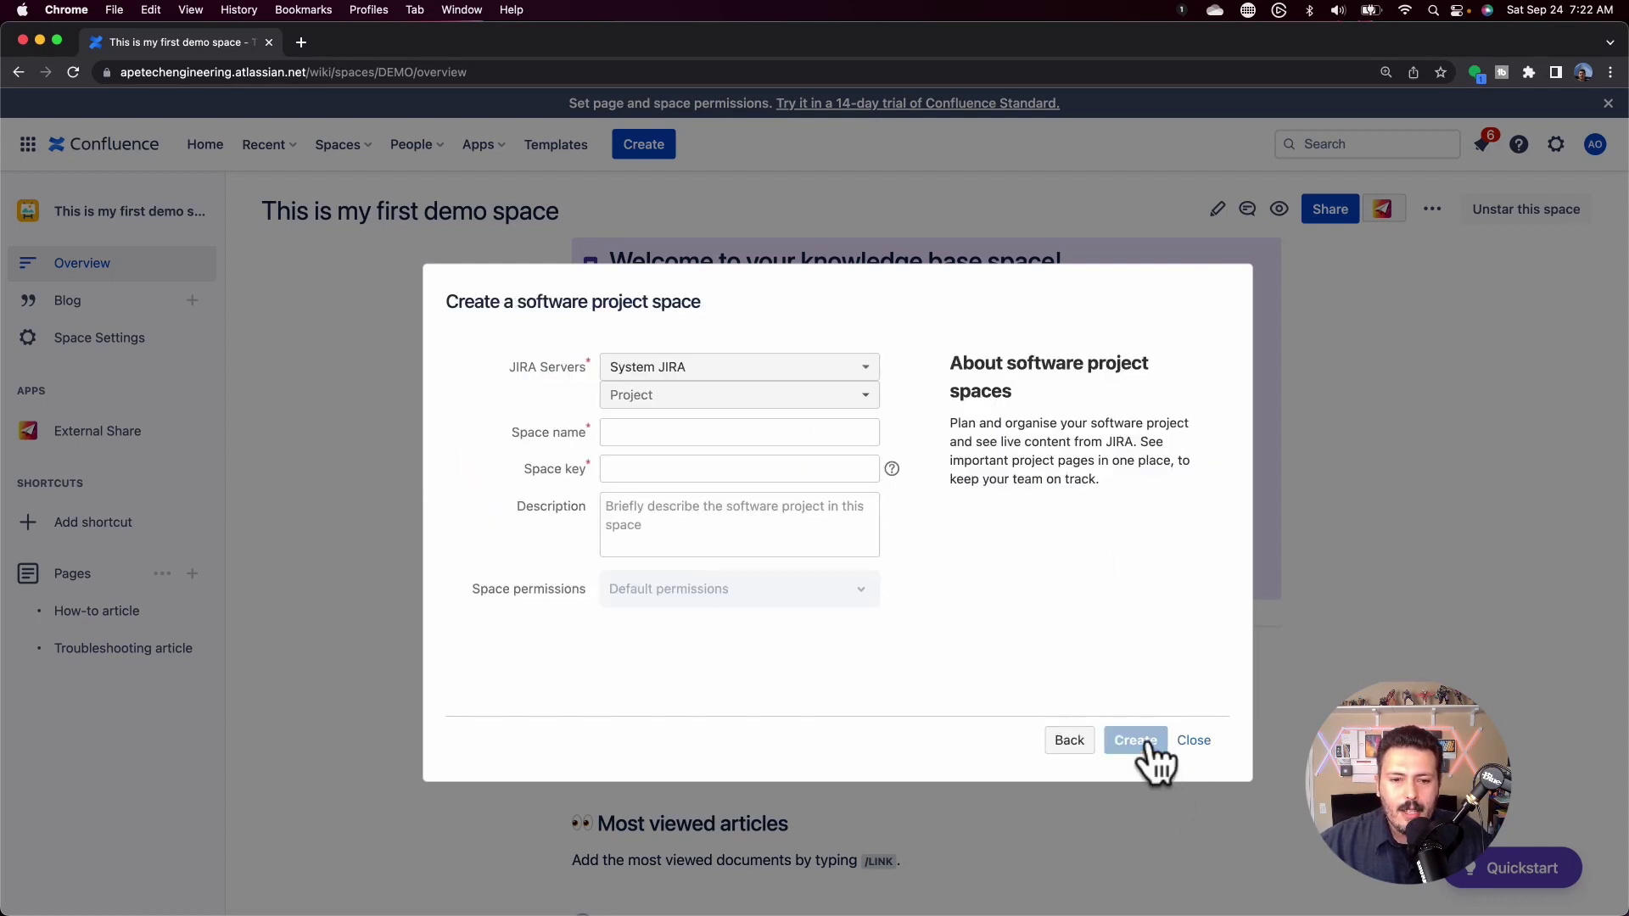
# Step: Link the space to System JIRA project Apetech Tech Tutorials and create it
pyautogui.click(709, 368)
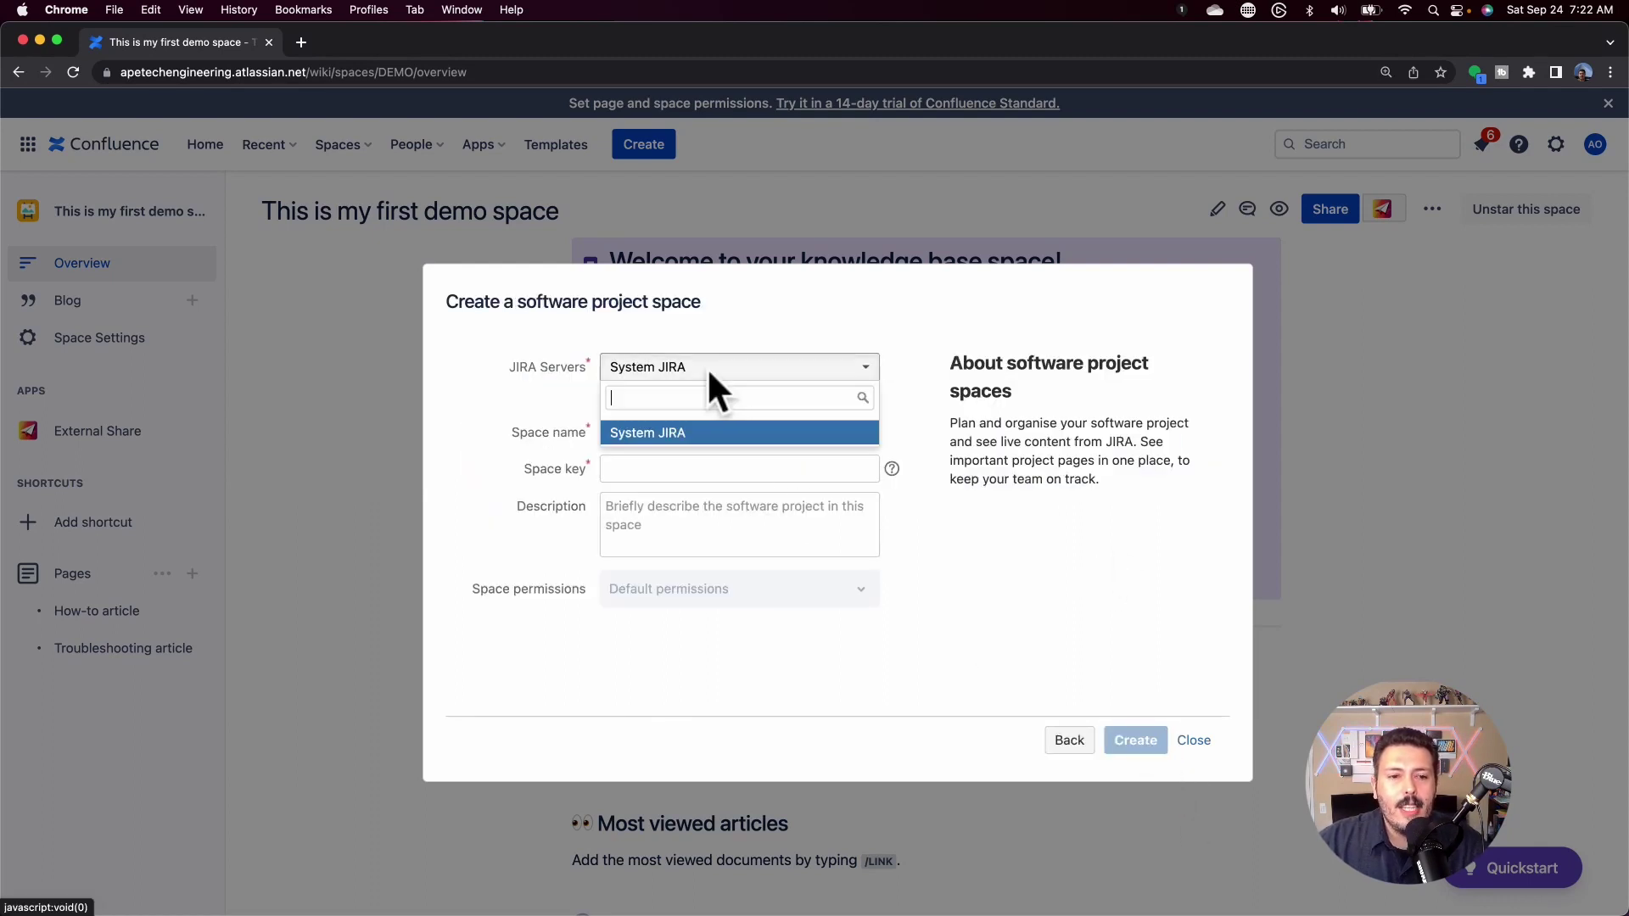
pyautogui.click(715, 366)
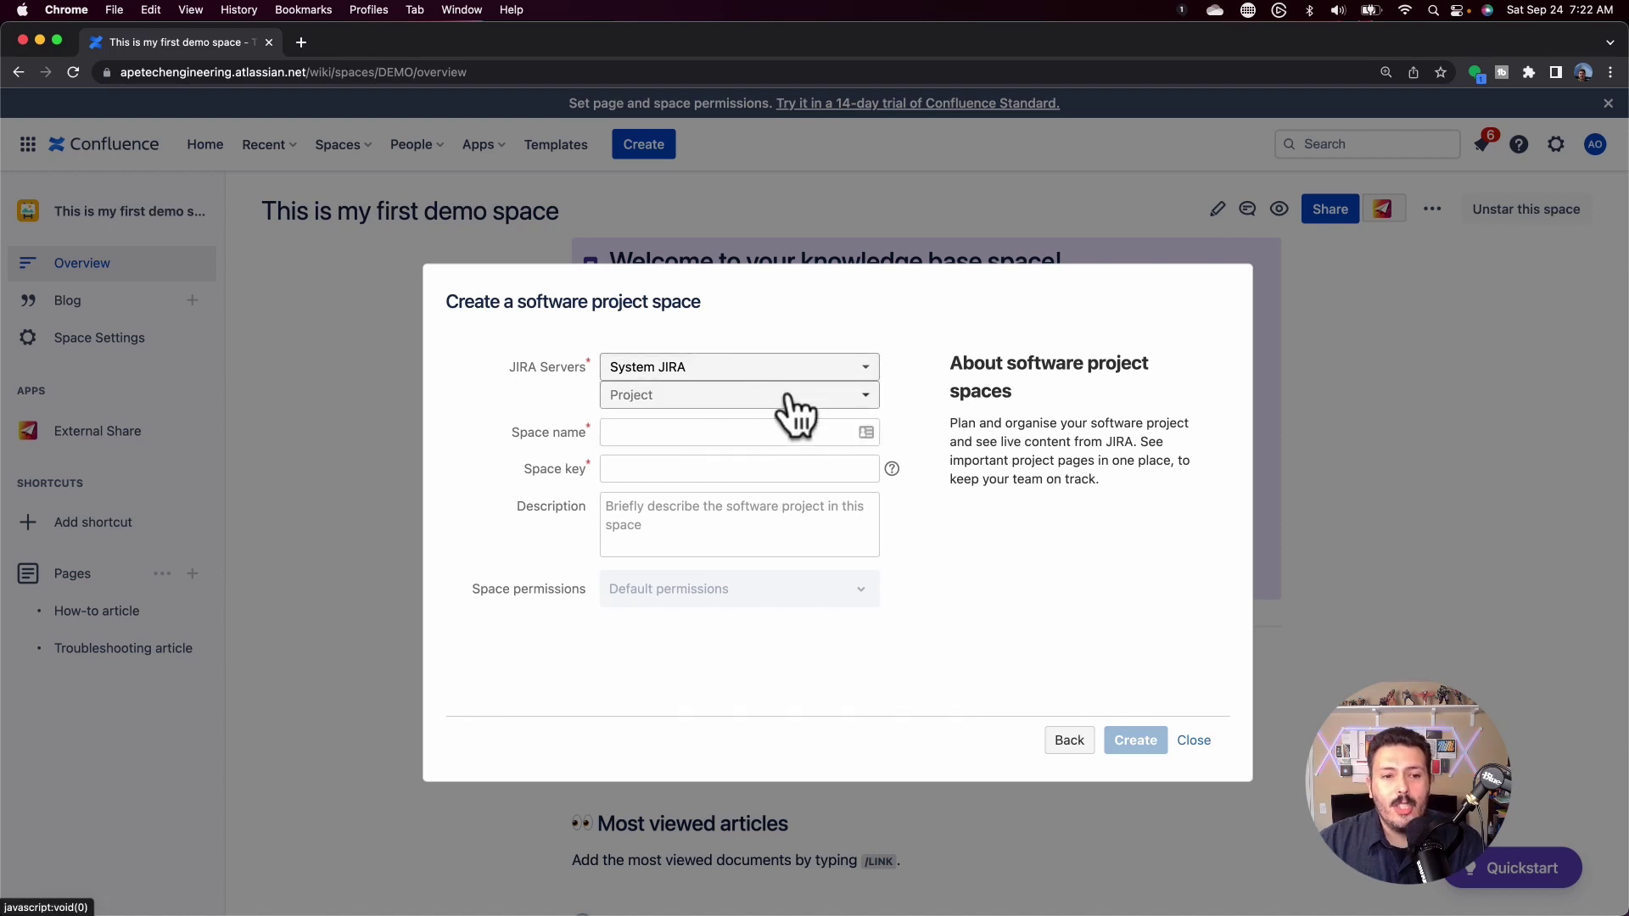
pyautogui.click(747, 397)
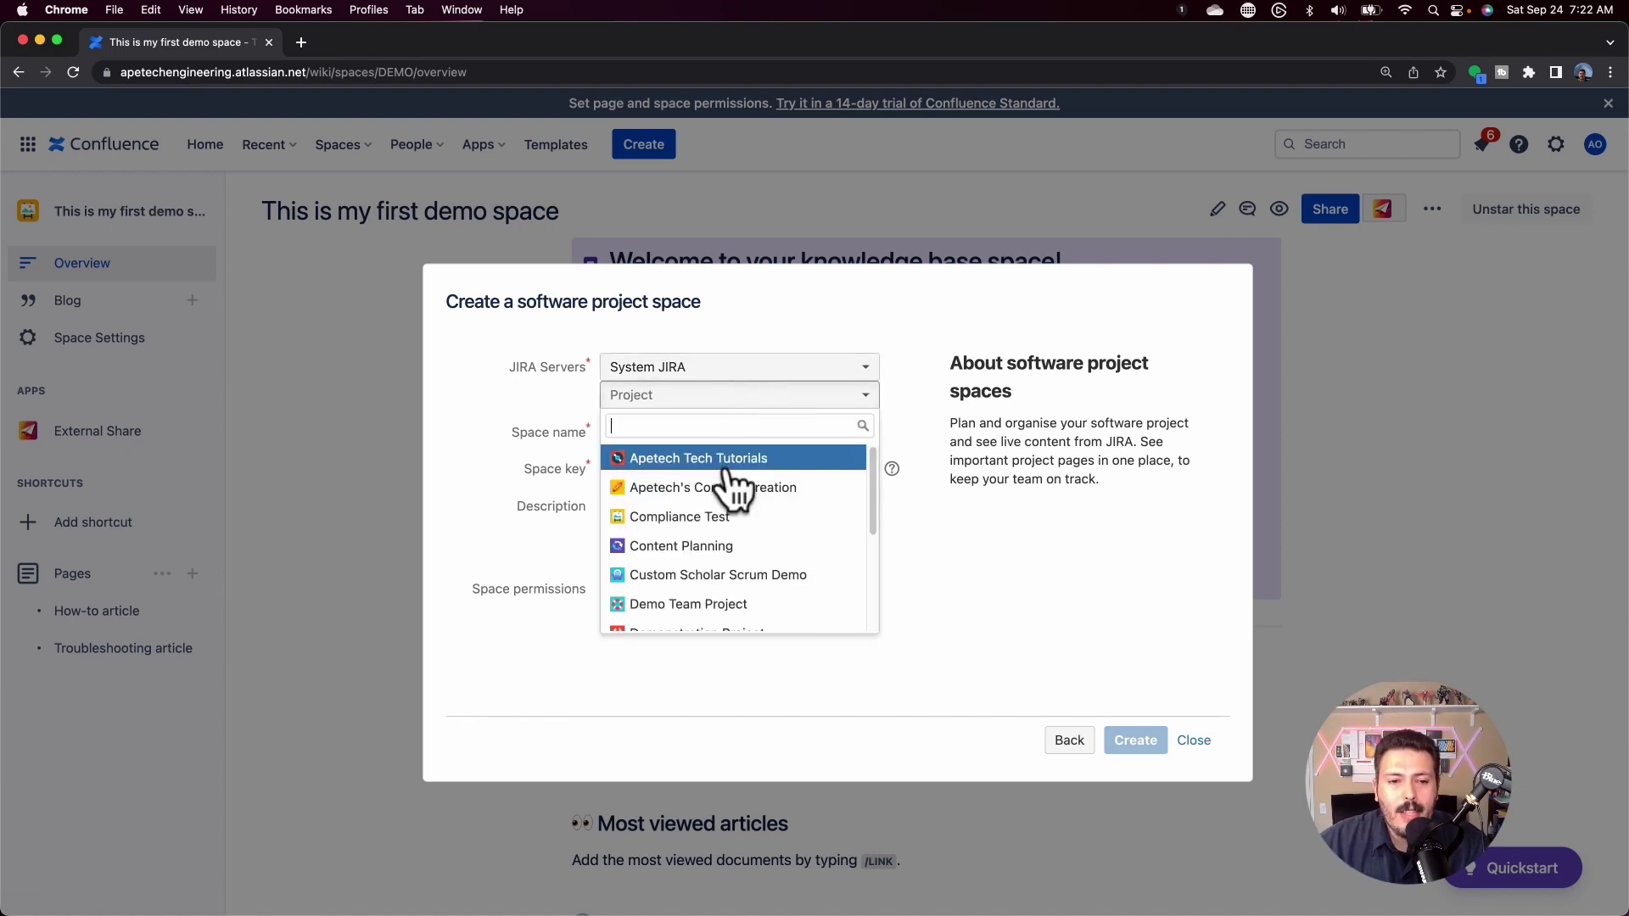
pyautogui.click(728, 469)
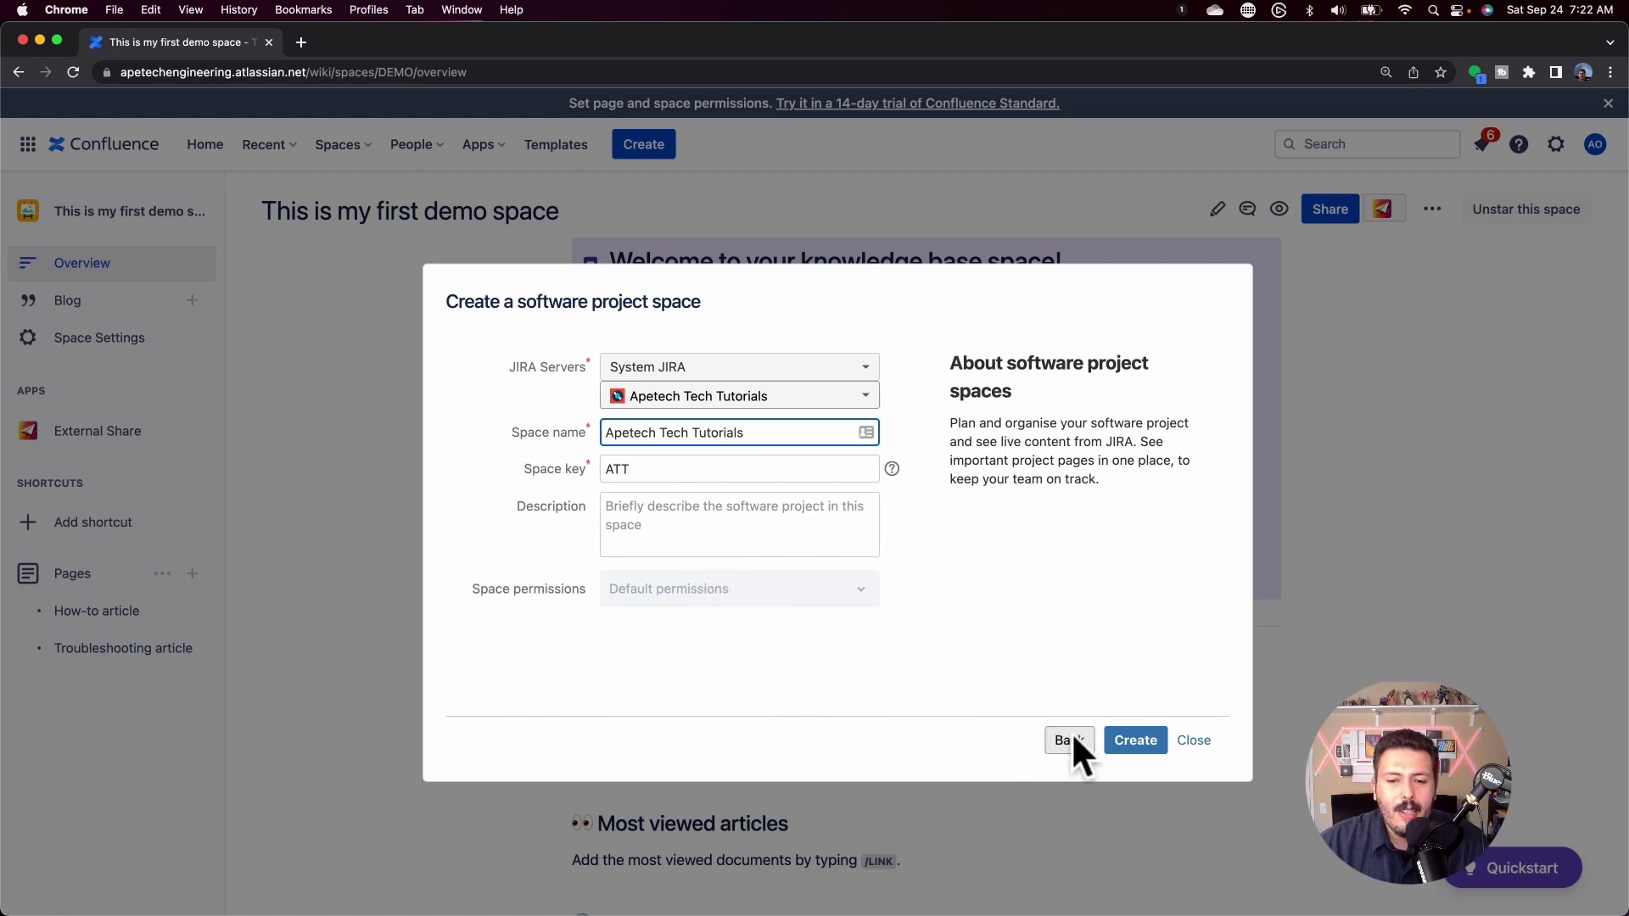
pyautogui.click(1135, 743)
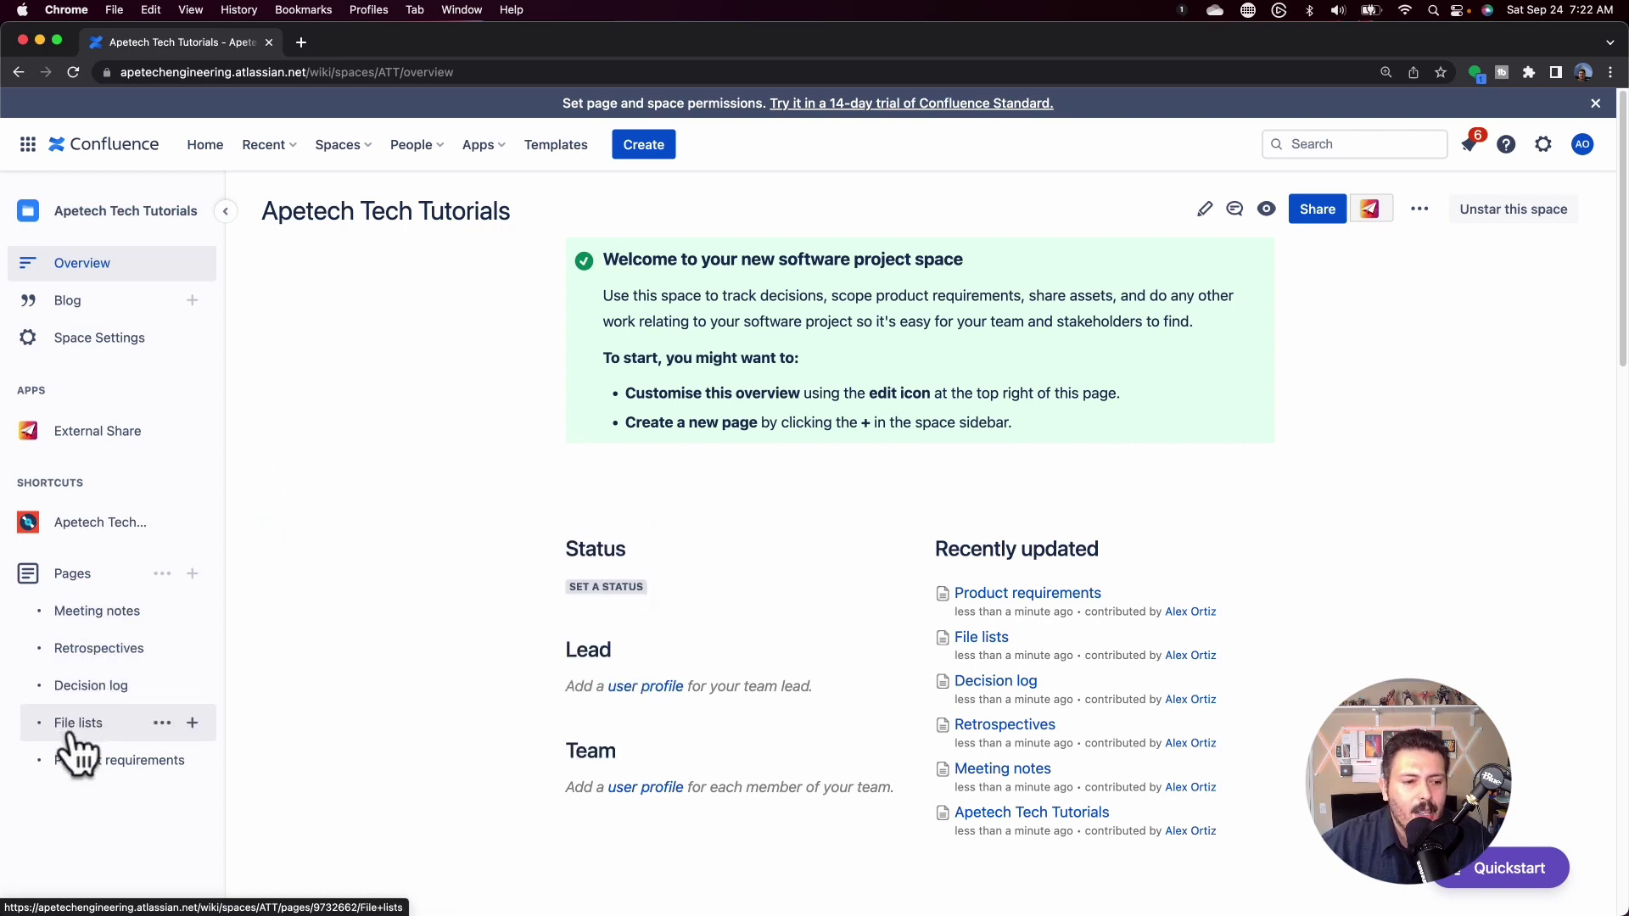
# Step: Open the linked Apetech Tech Tutorials Jira project from the space sidebar shortcut
pyautogui.click(93, 531)
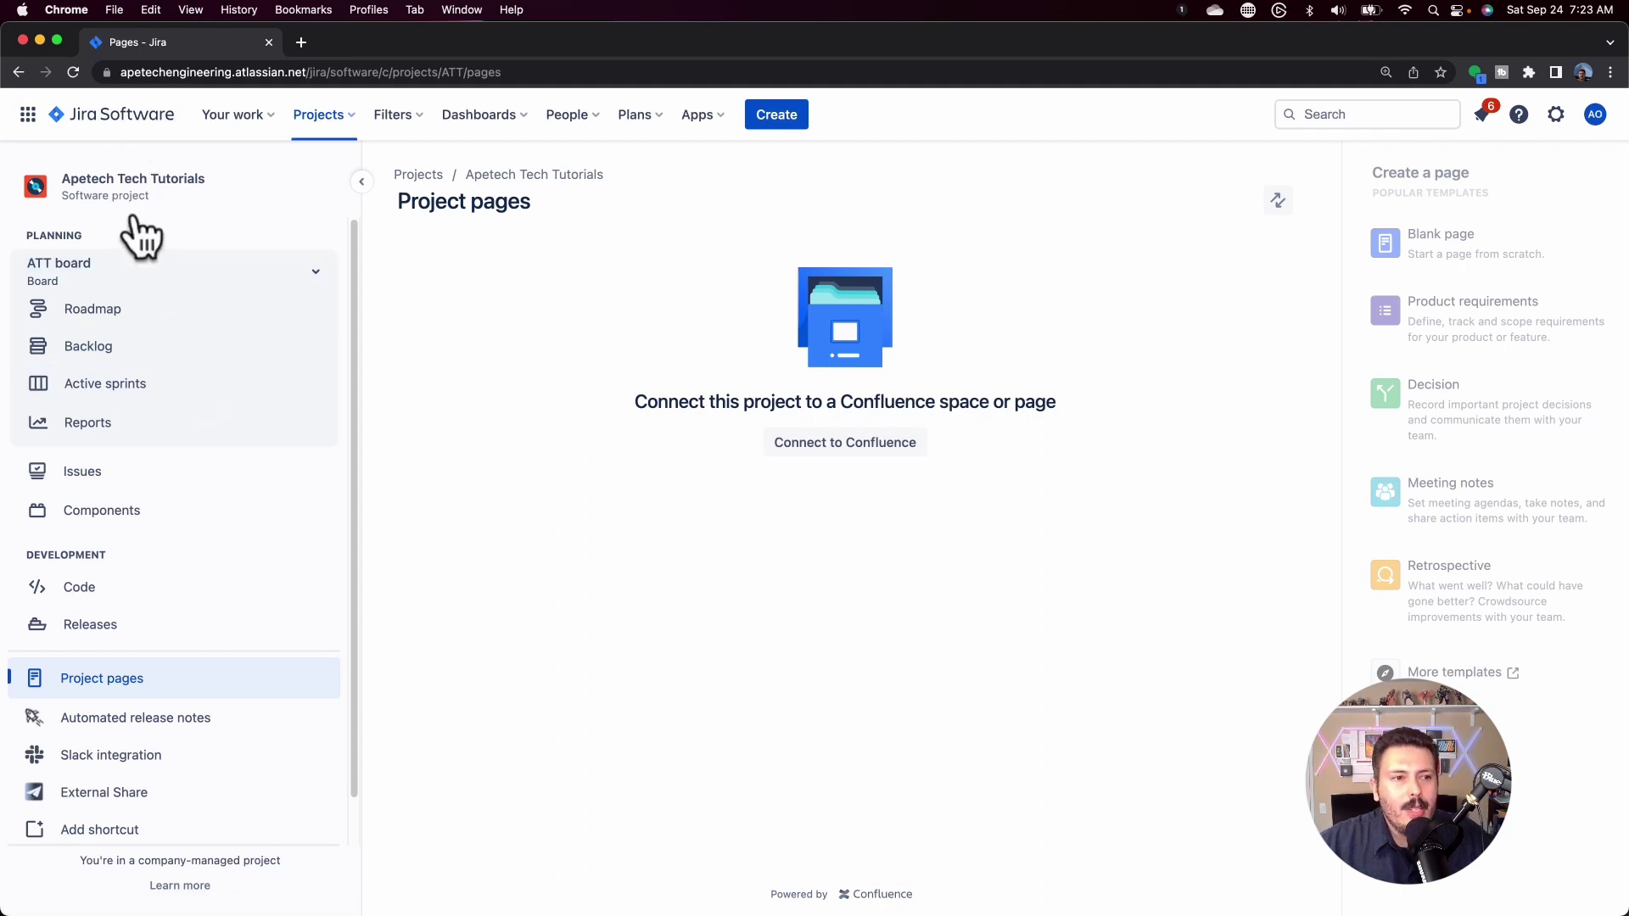
# Step: Return through browser history to the Apetech Tech Tutorials Confluence space overview
pyautogui.click(18, 72)
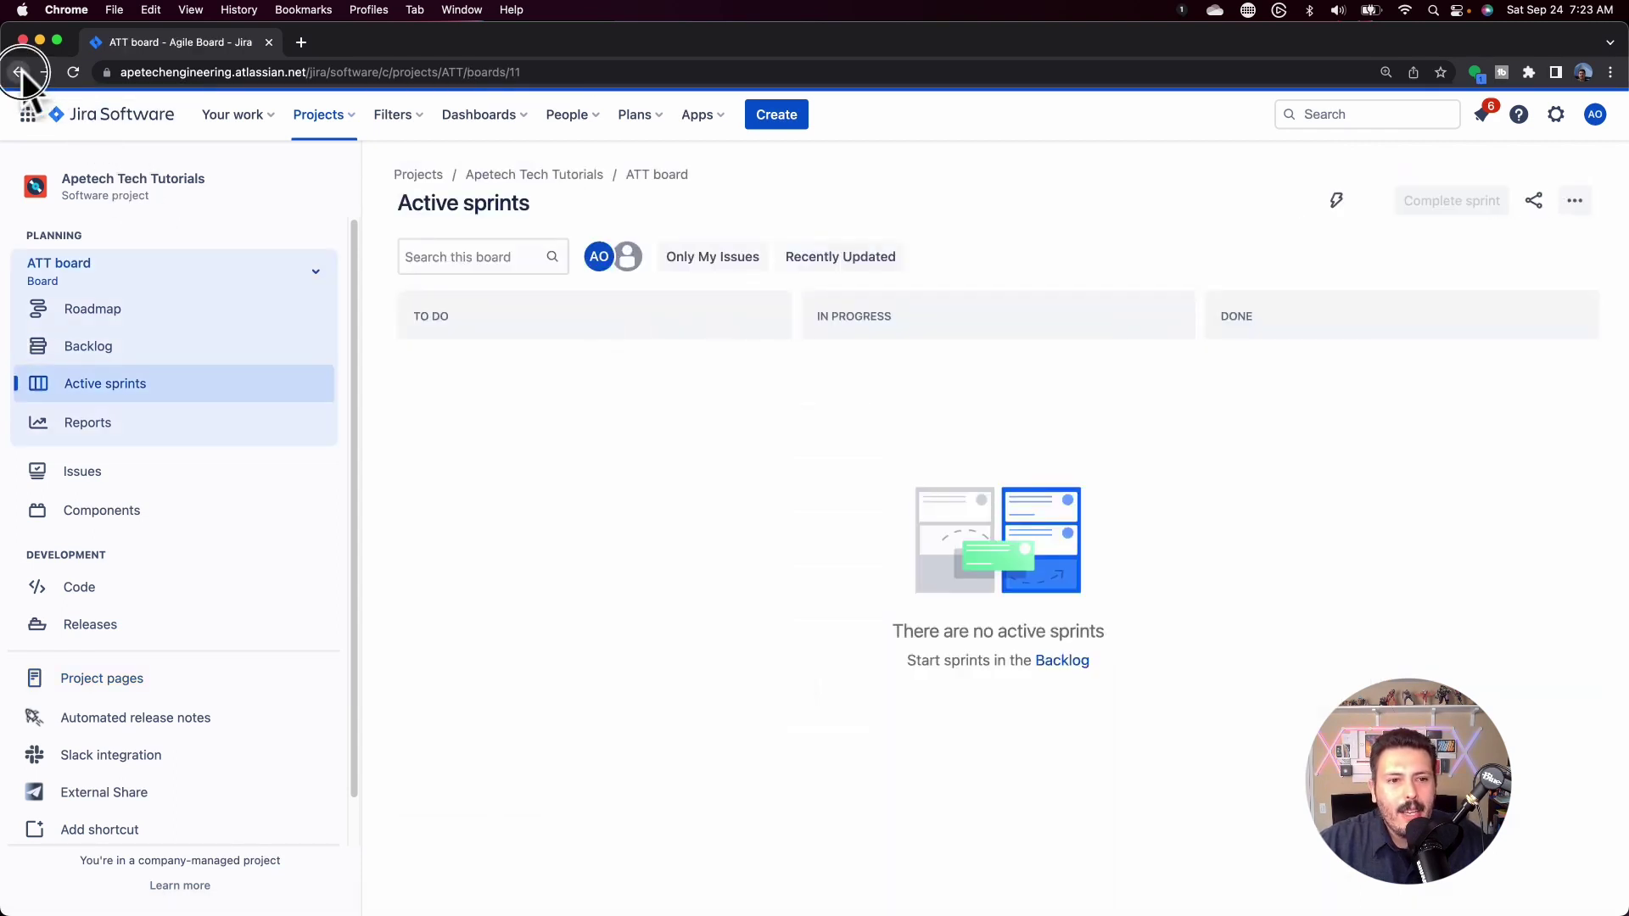
pyautogui.rightClick(19, 72)
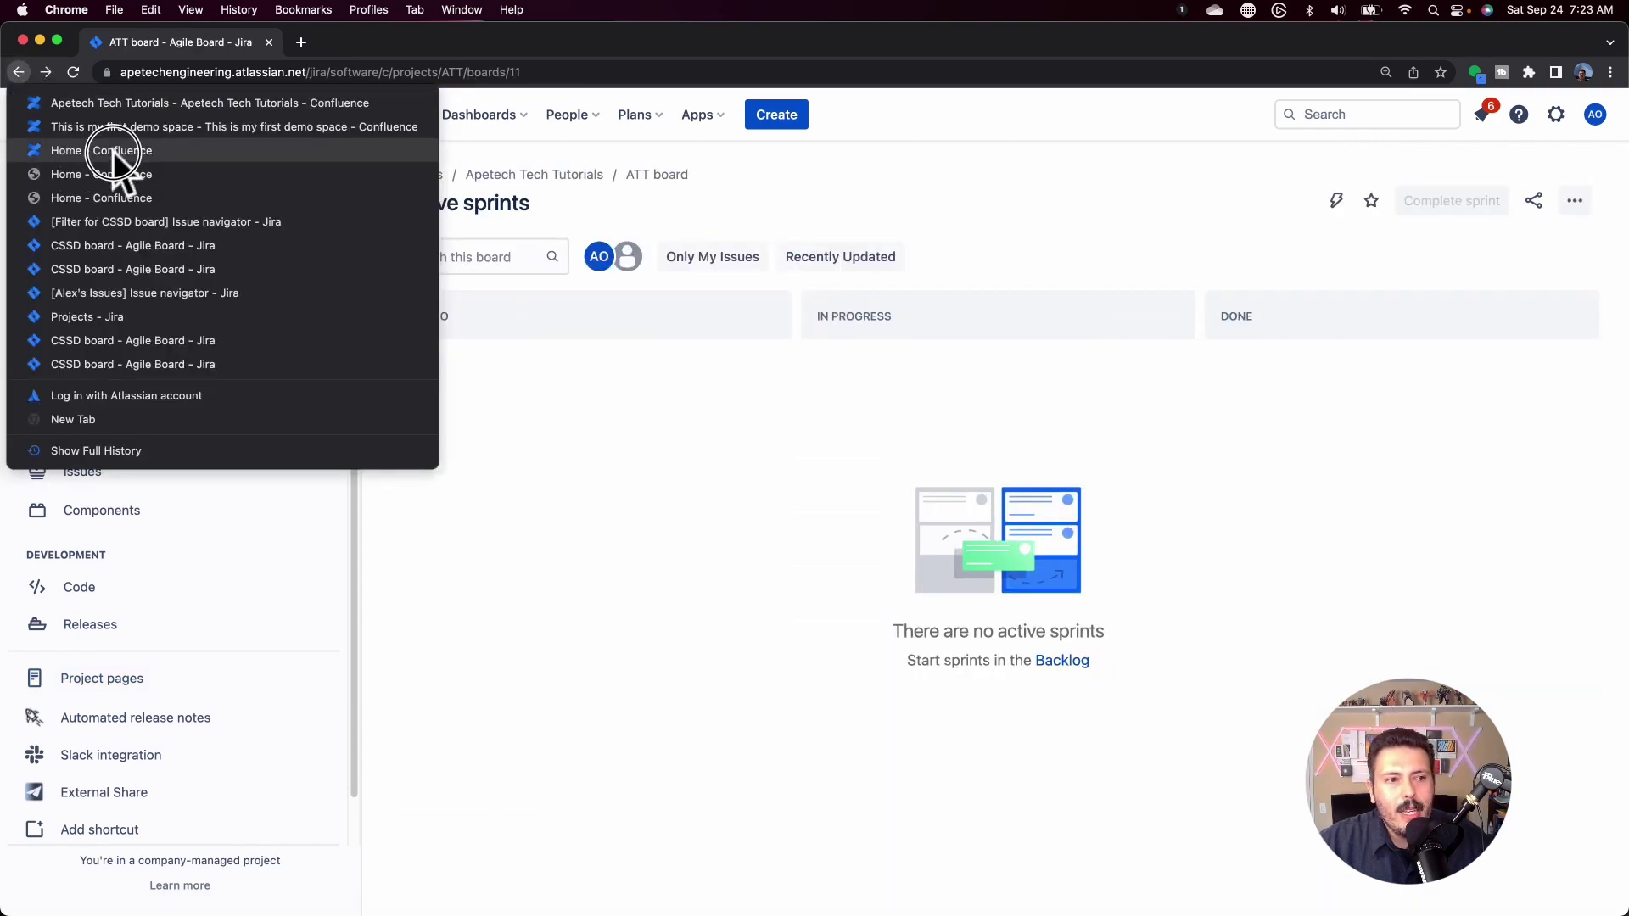
pyautogui.click(144, 106)
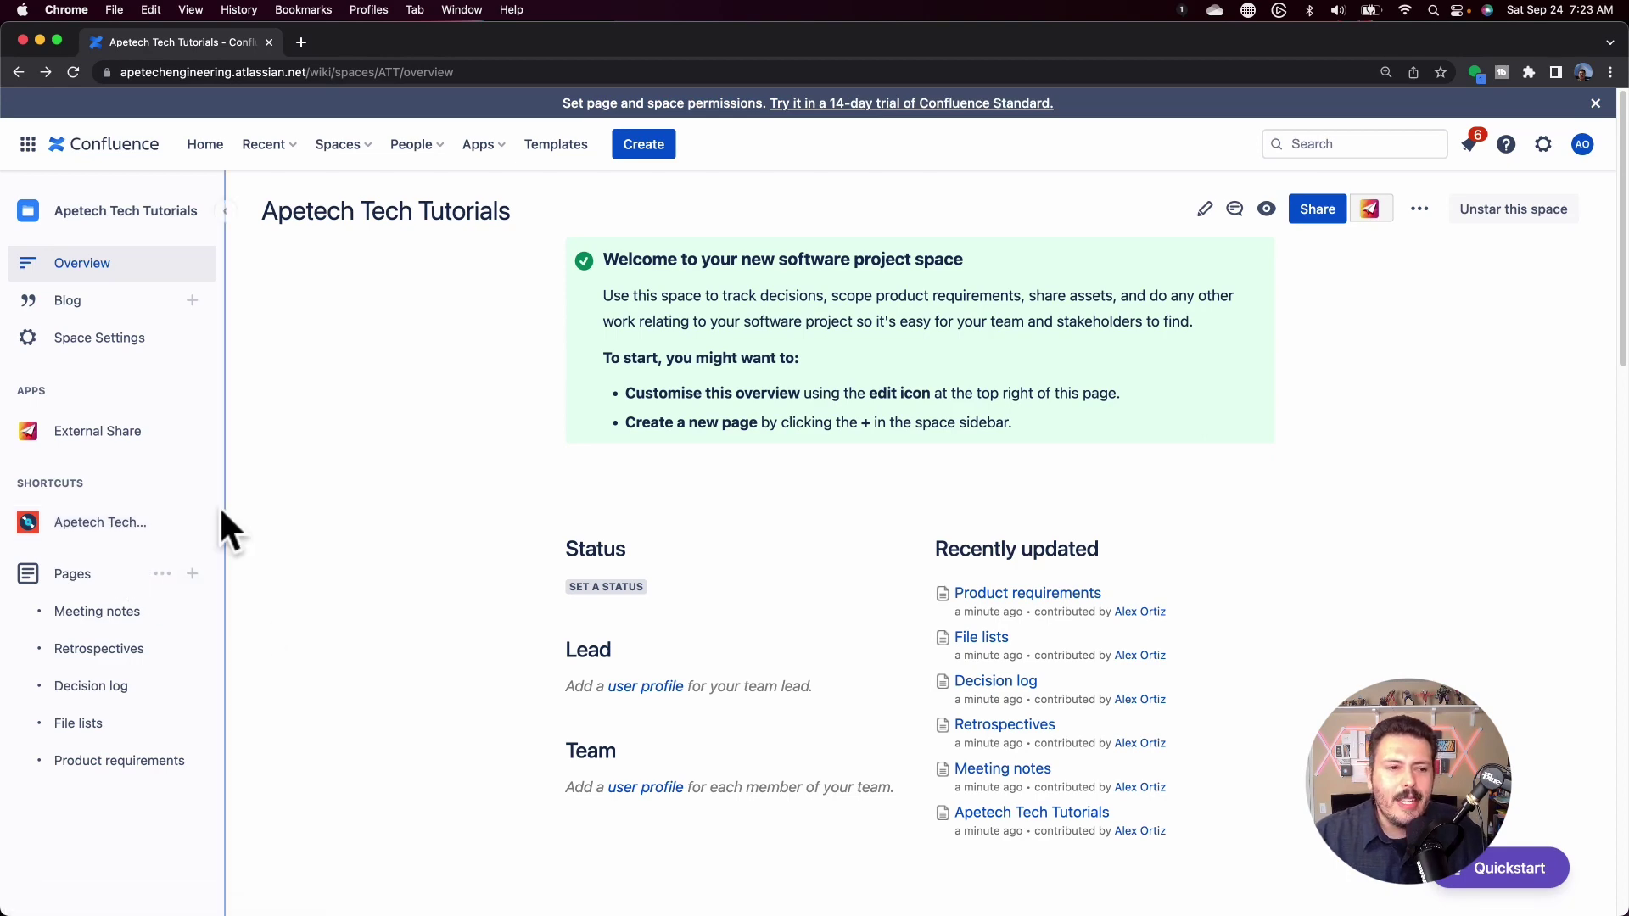
pyautogui.click(339, 144)
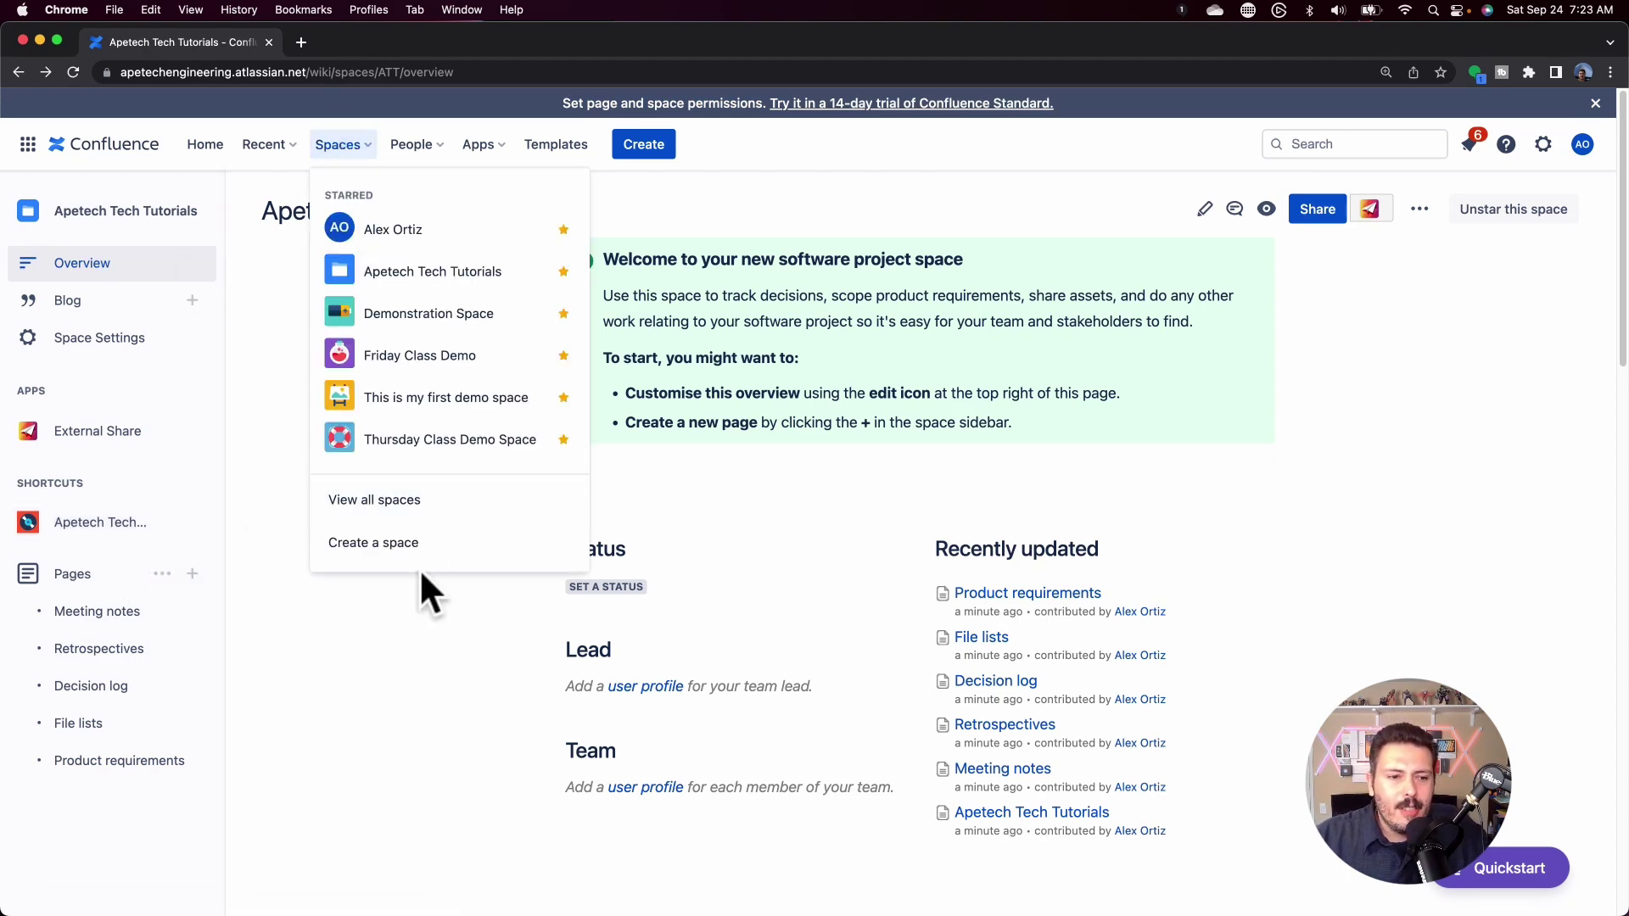
pyautogui.click(399, 543)
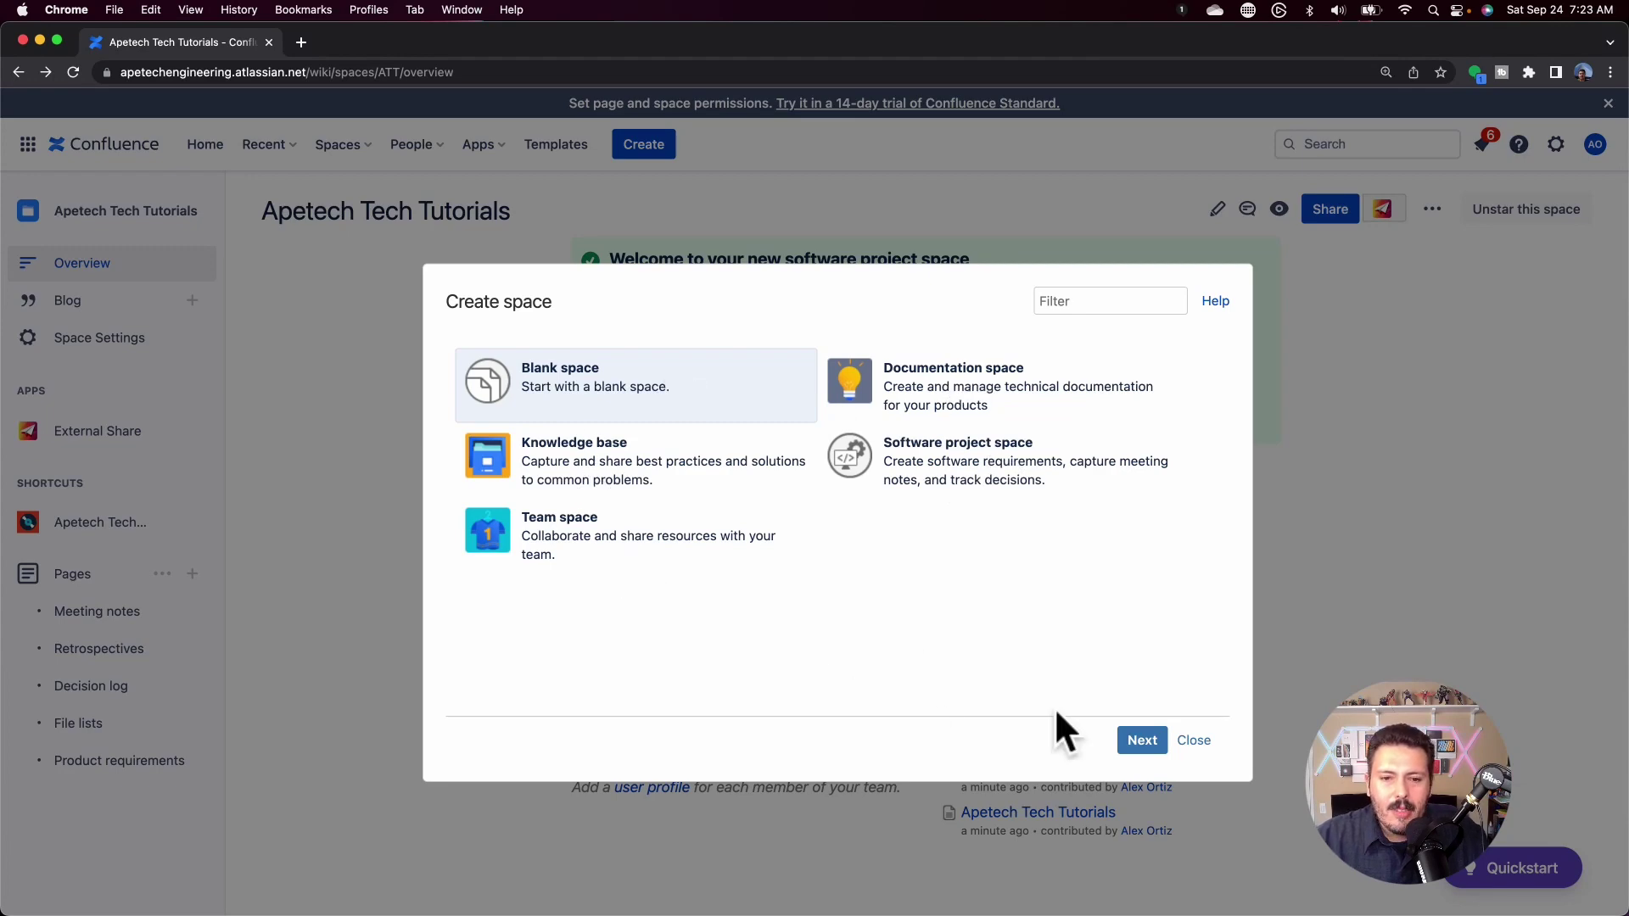
pyautogui.click(1193, 741)
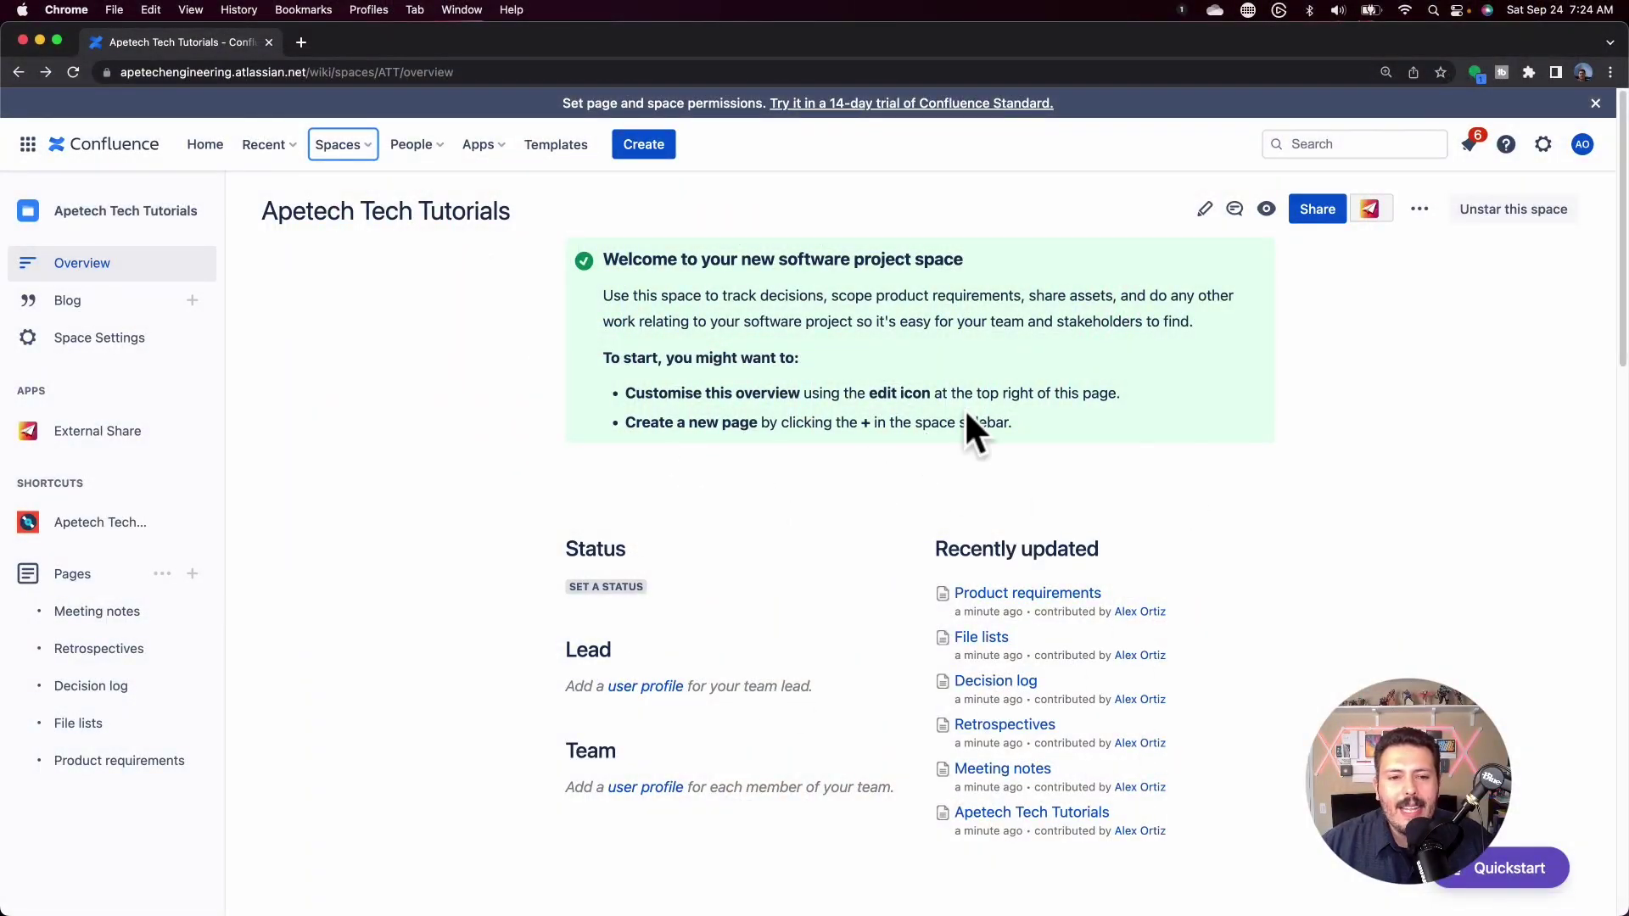
pyautogui.scroll(-2, 964, 415)
pyautogui.scroll(-4, 954, 632)
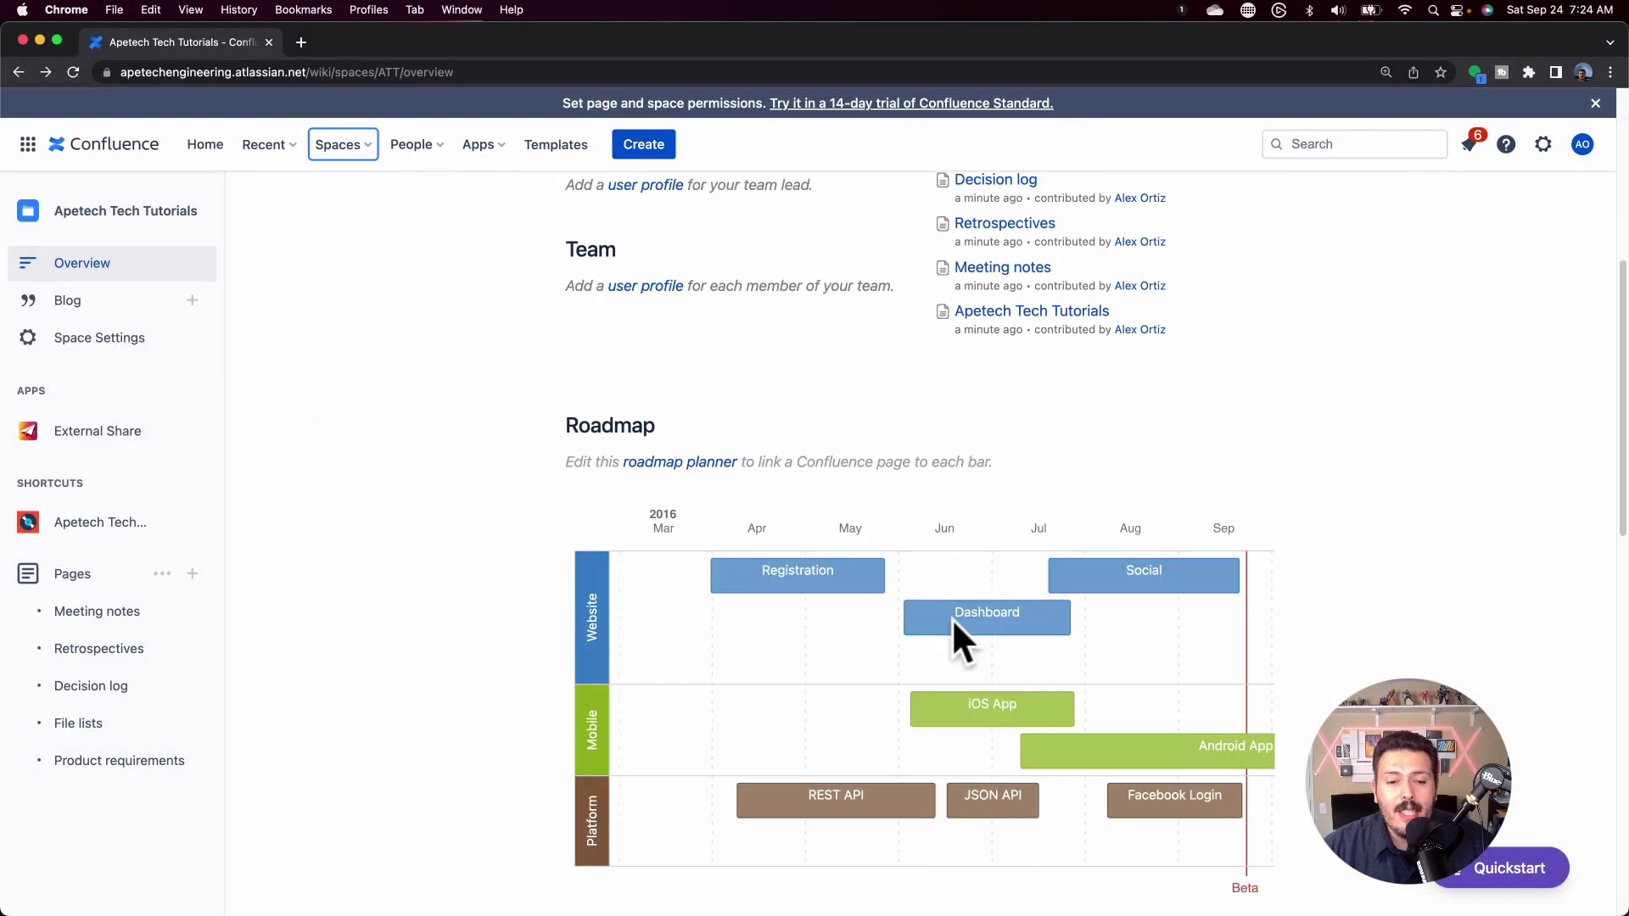
pyautogui.scroll(-7, 767, 568)
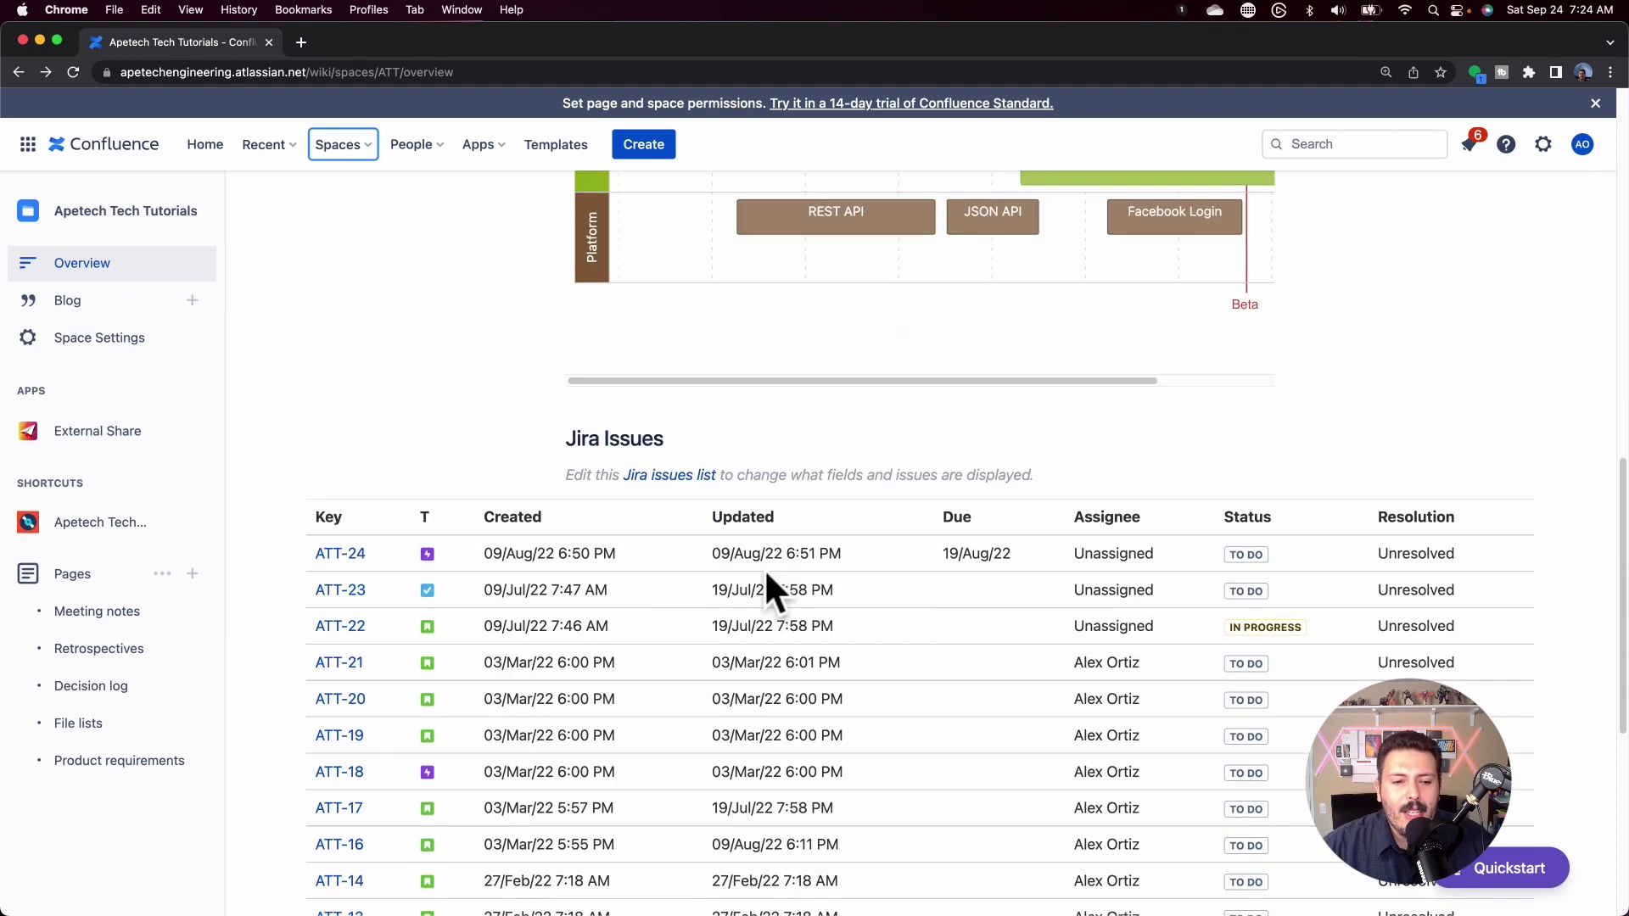
pyautogui.scroll(-6, 1145, 598)
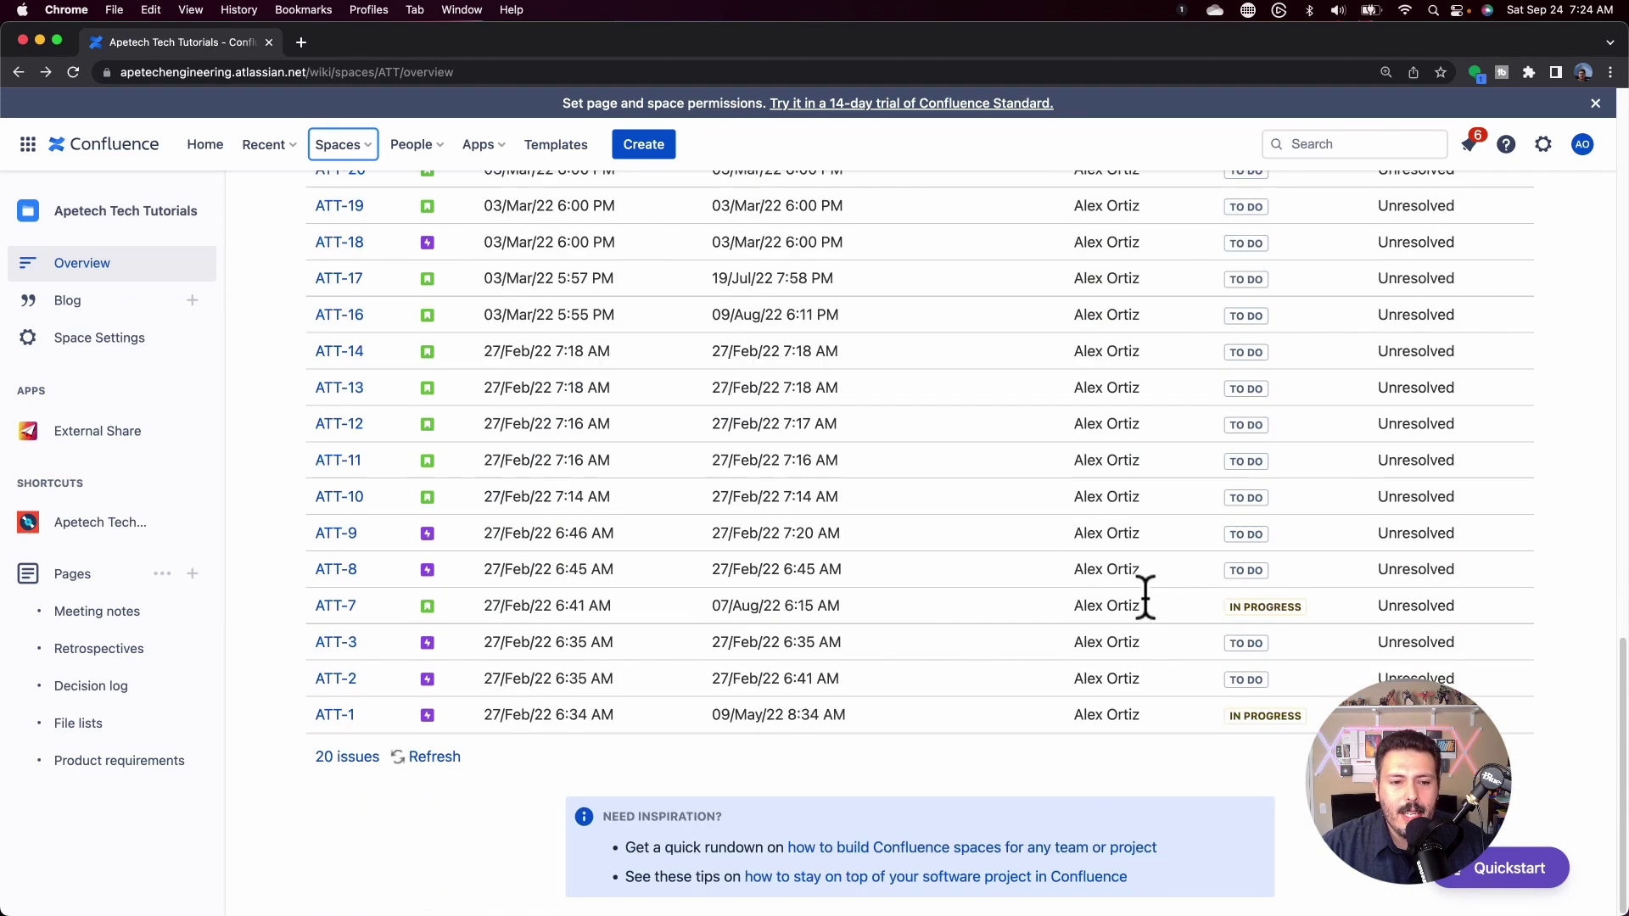
pyautogui.scroll(15, 1146, 598)
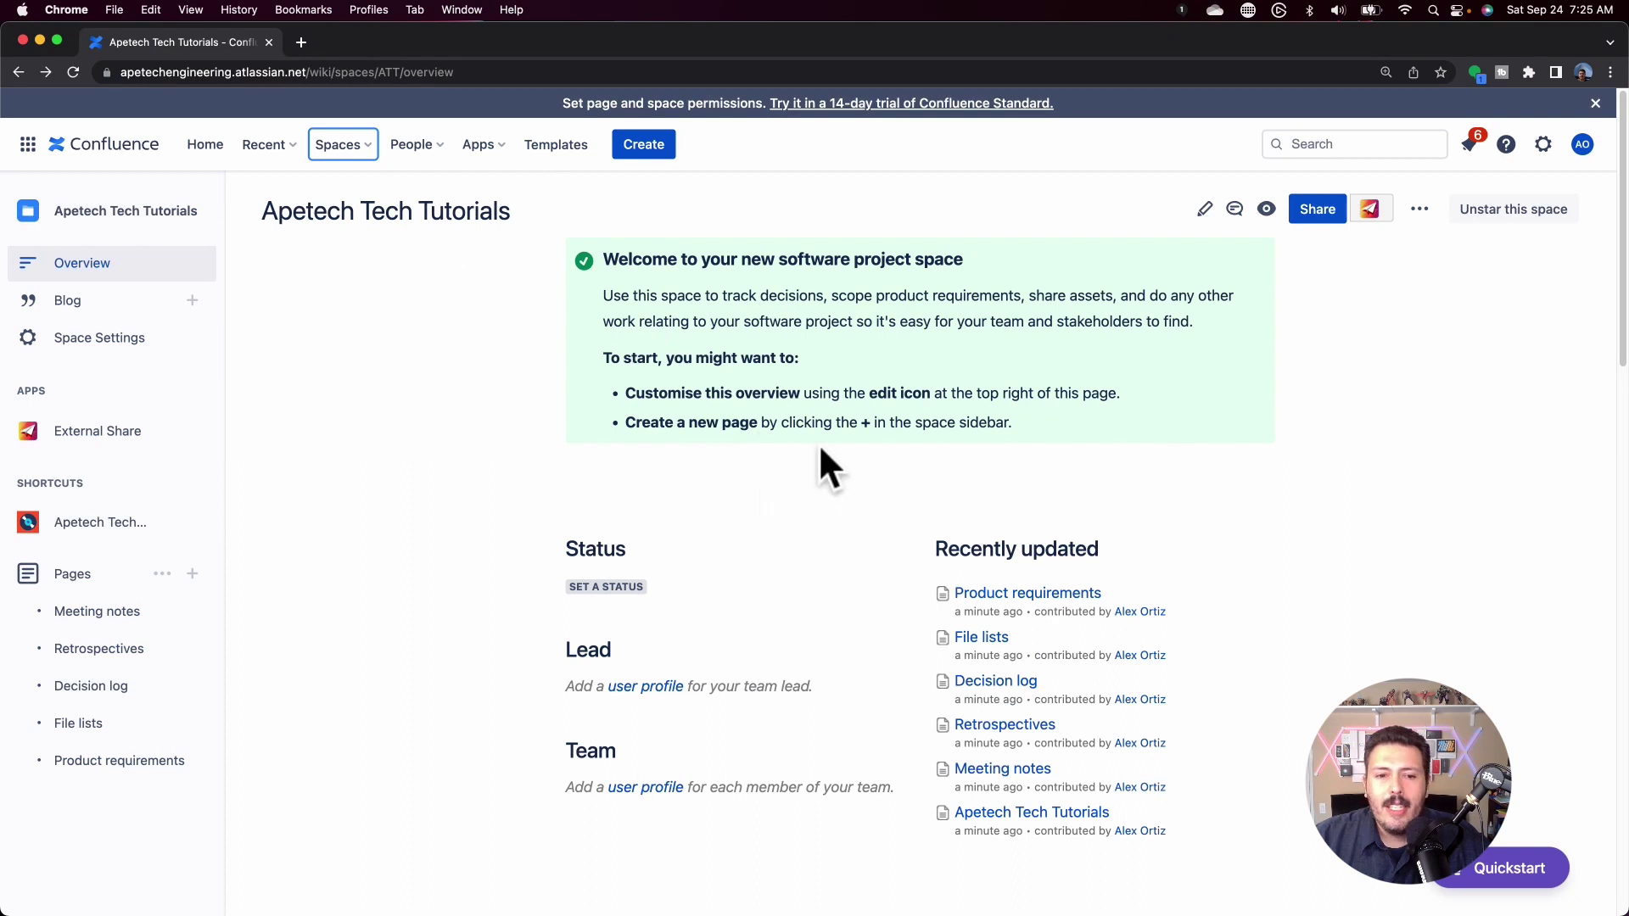
pyautogui.click(68, 300)
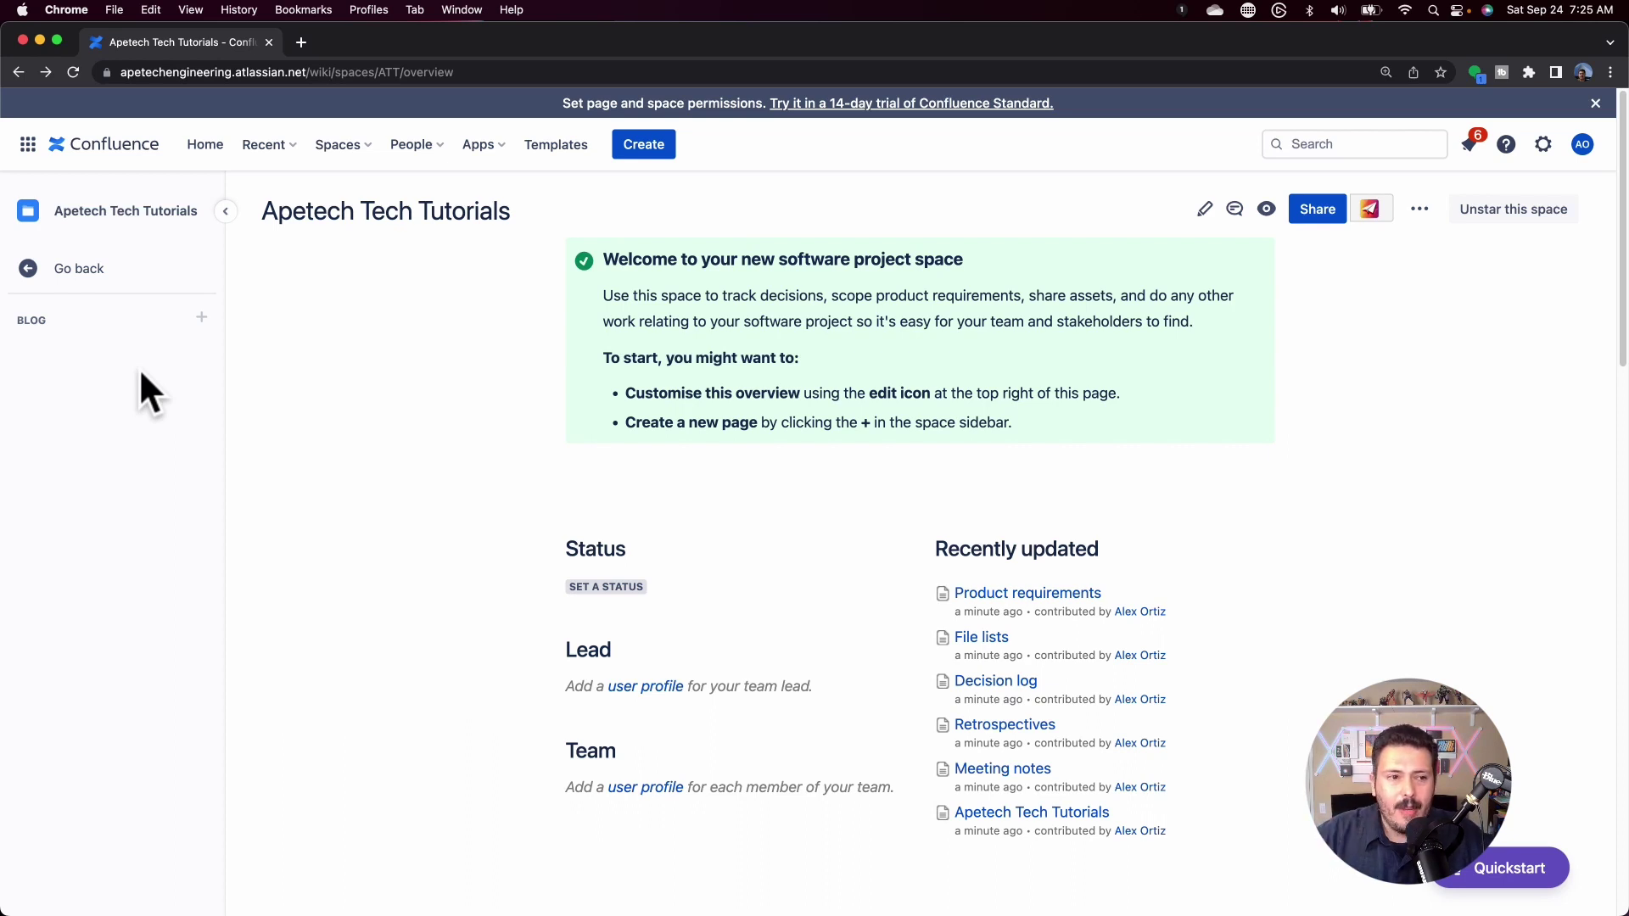
pyautogui.click(136, 270)
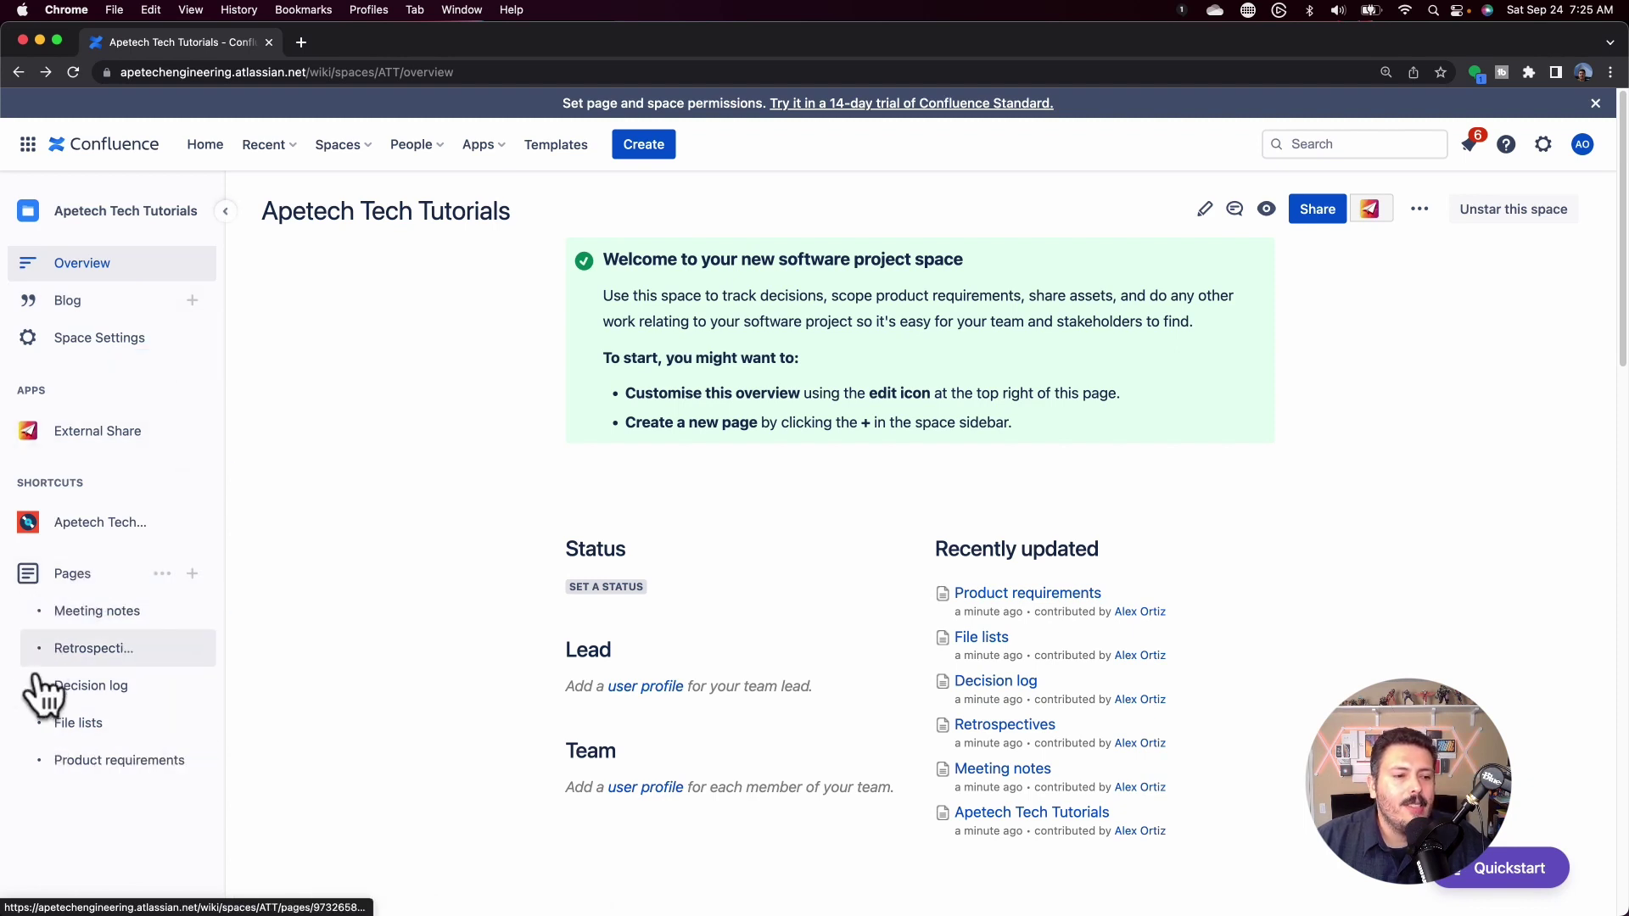
# Step: Browse the Meeting notes and Retrospectives template pages, ending on Meeting notes
pyautogui.moveTo(120, 625)
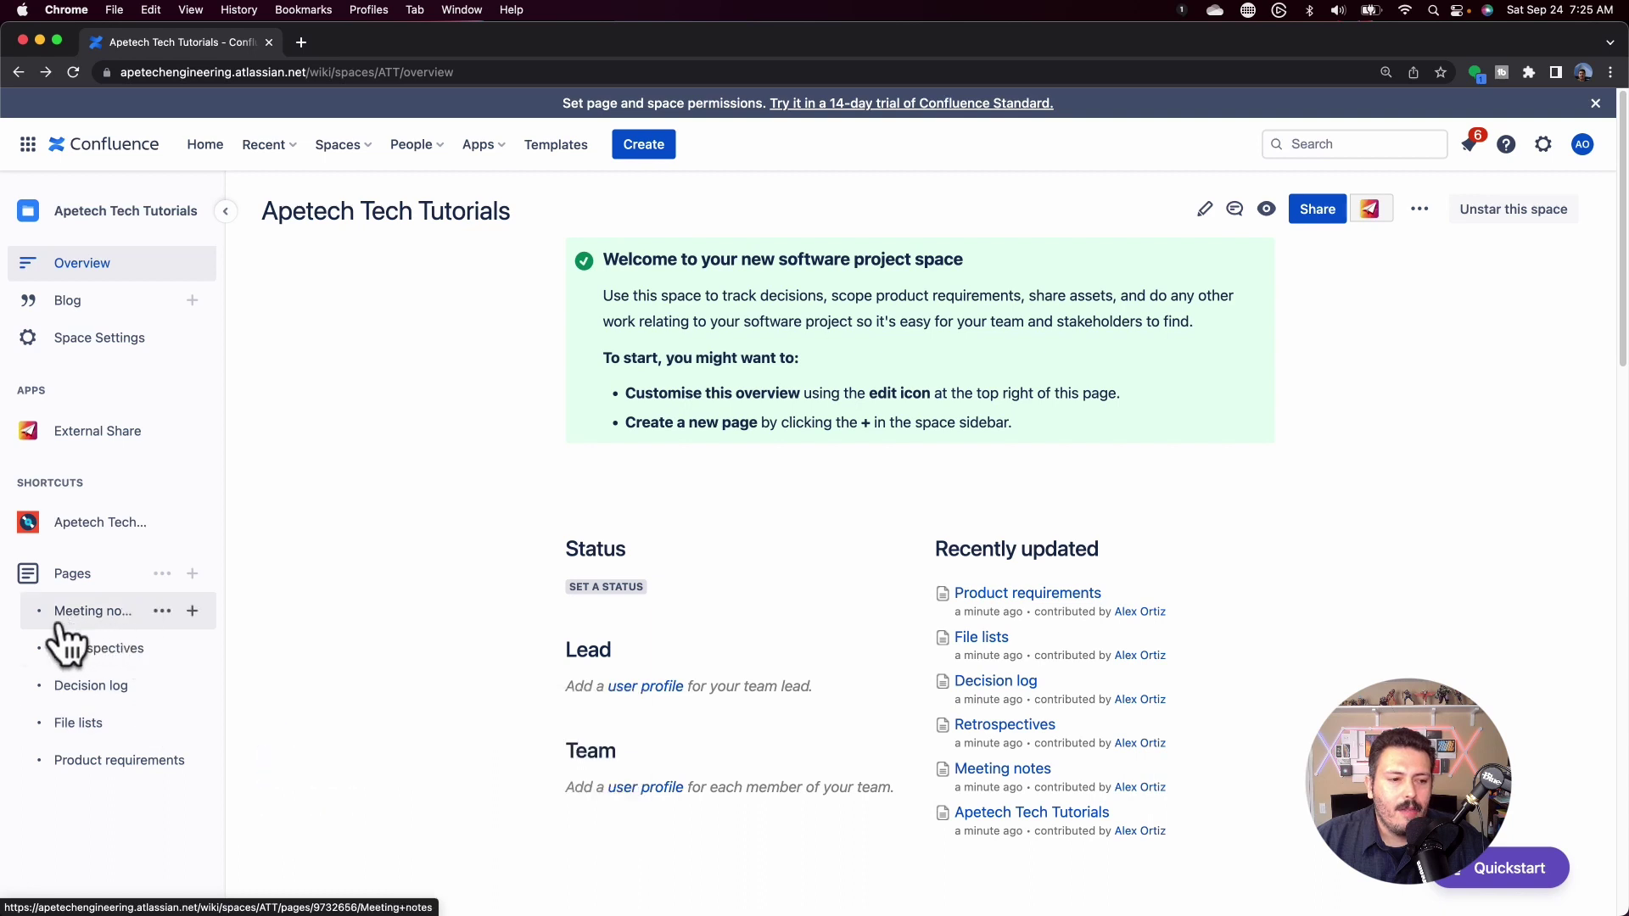
pyautogui.moveTo(59, 624)
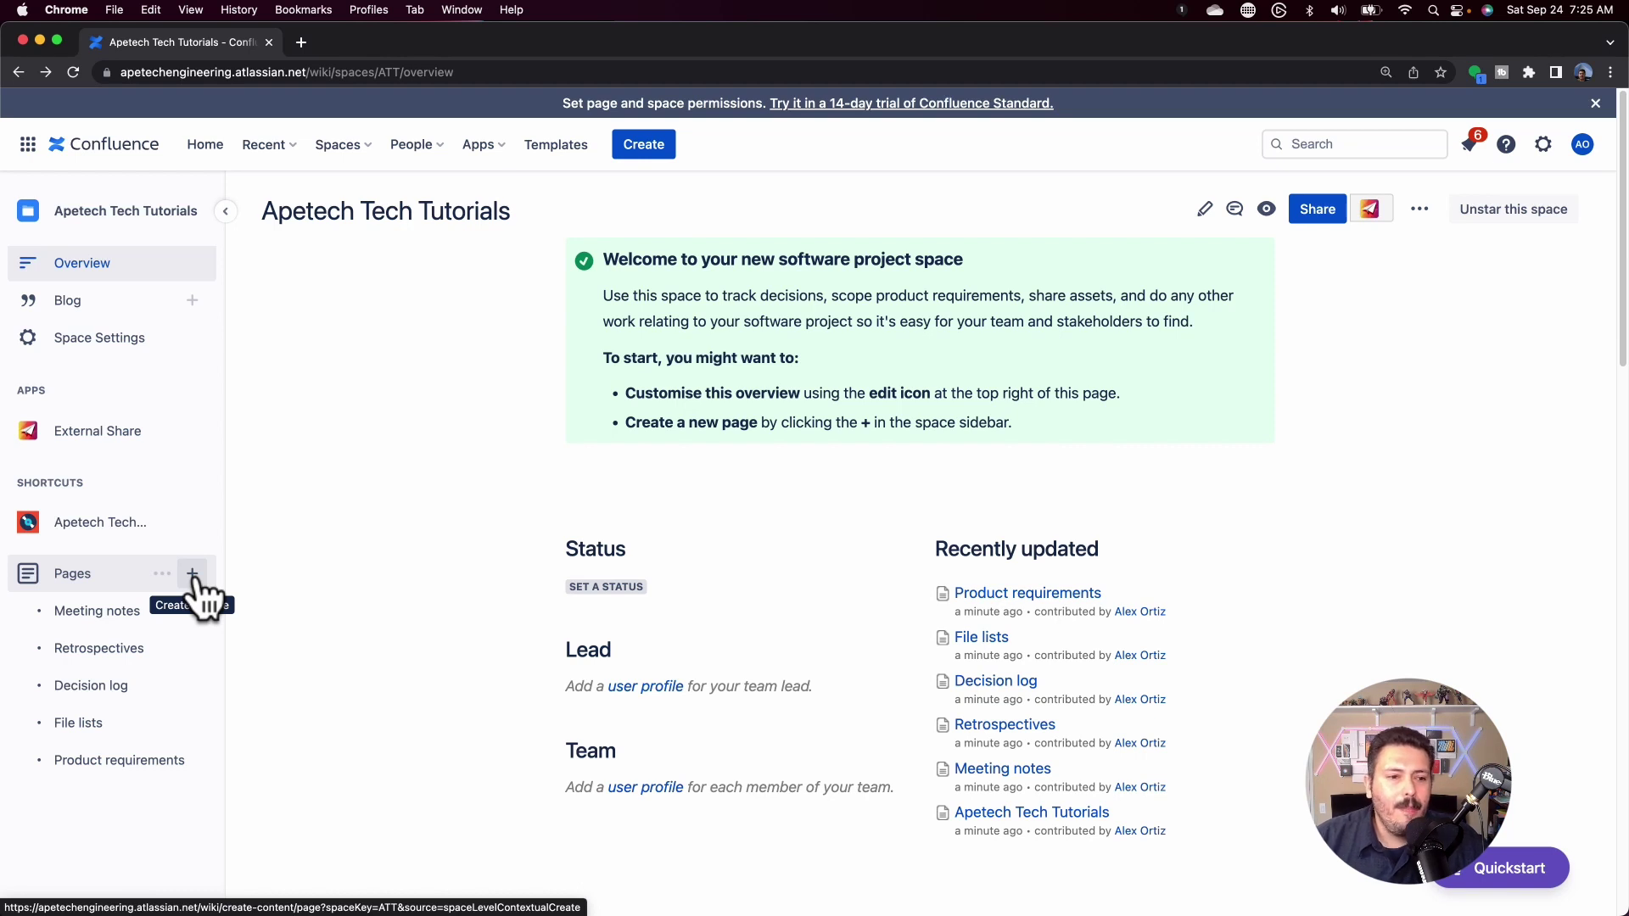
pyautogui.moveTo(51, 653)
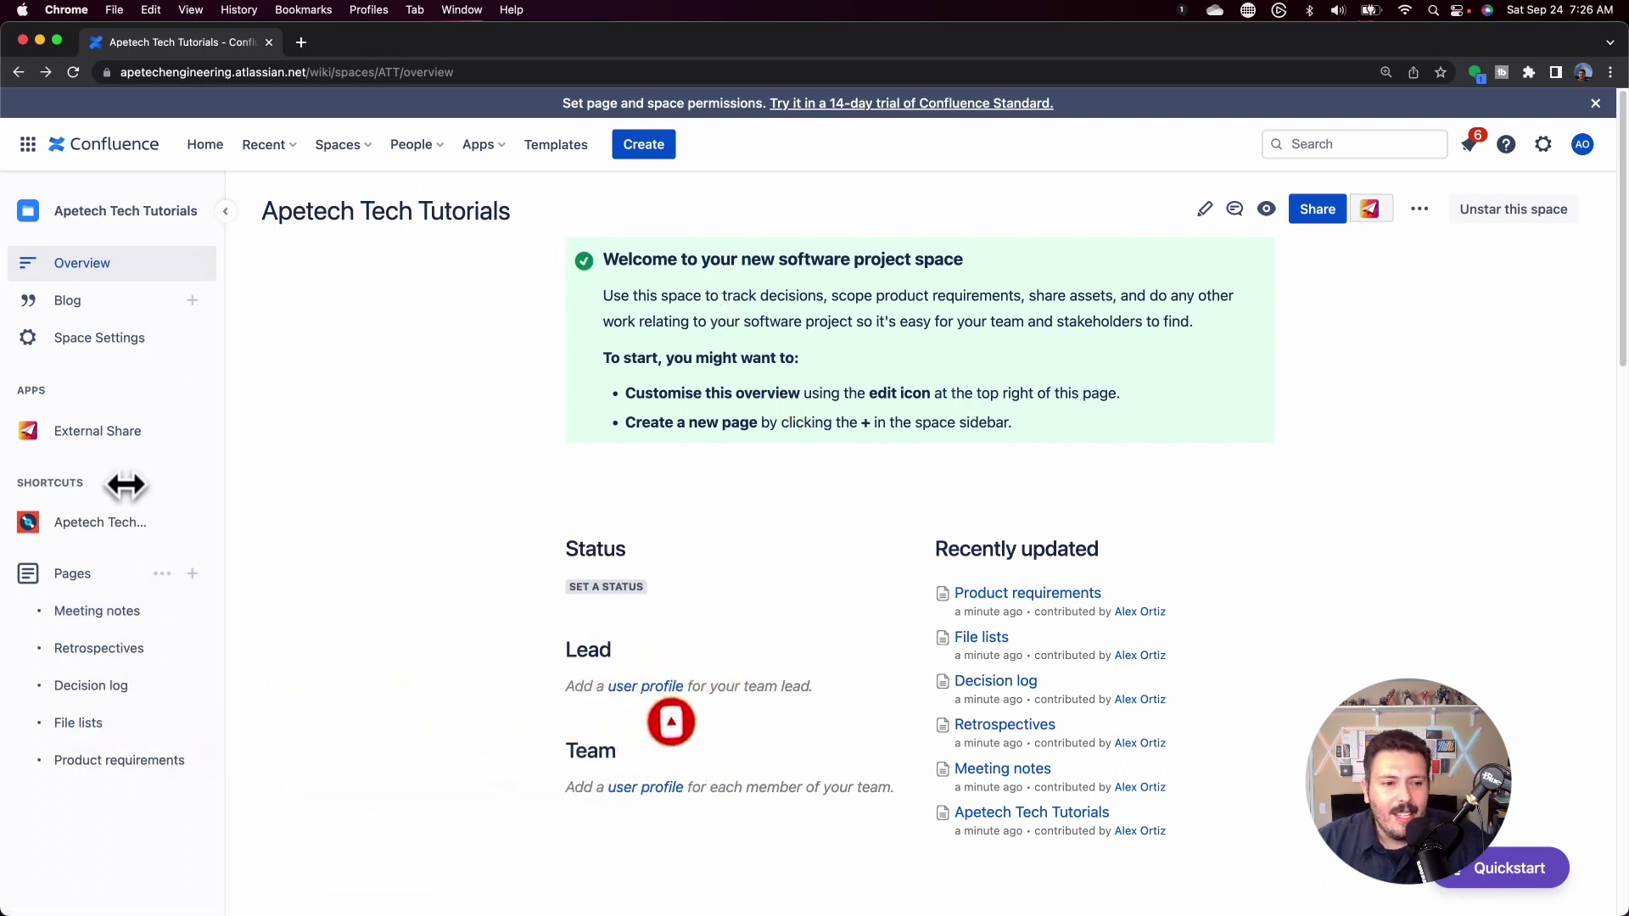
pyautogui.click(87, 611)
pyautogui.click(85, 657)
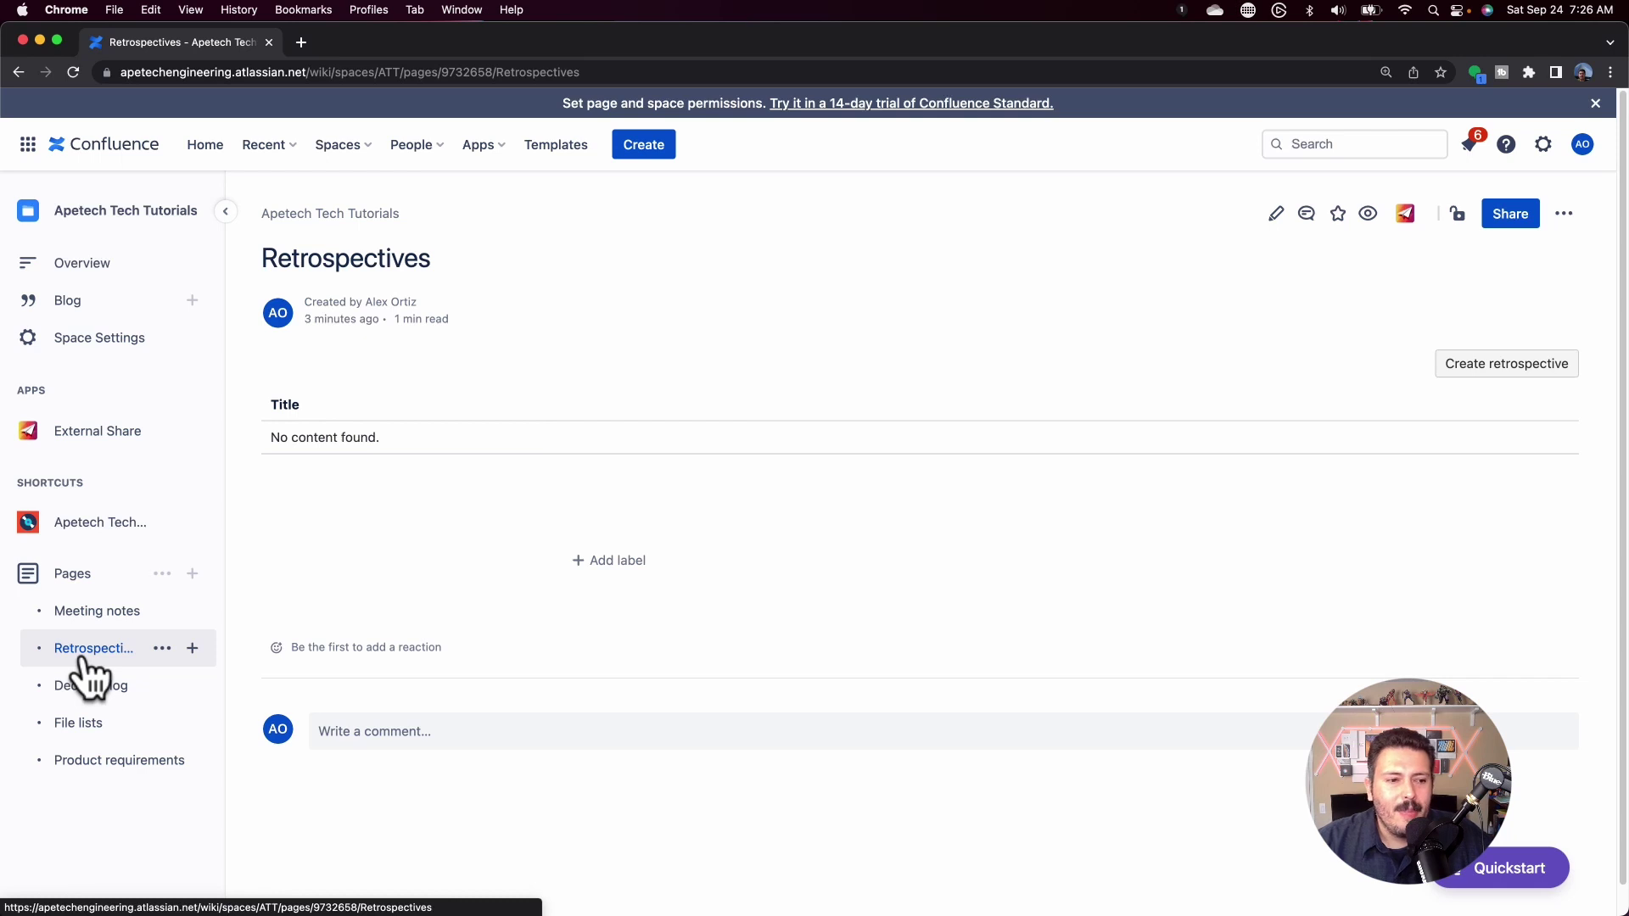
pyautogui.click(91, 612)
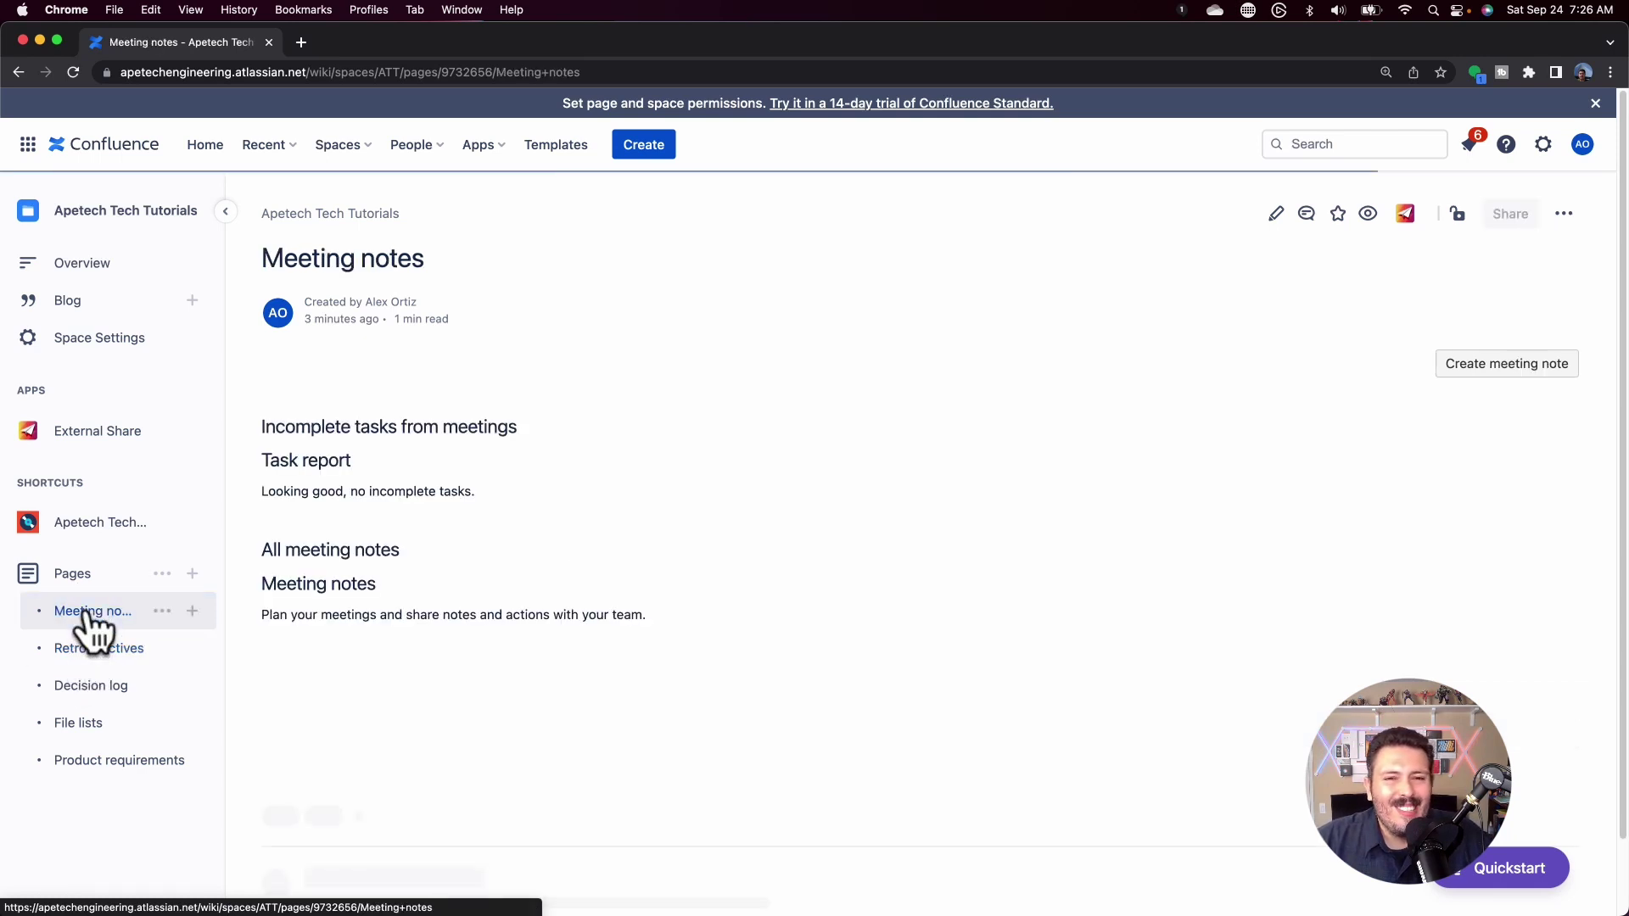